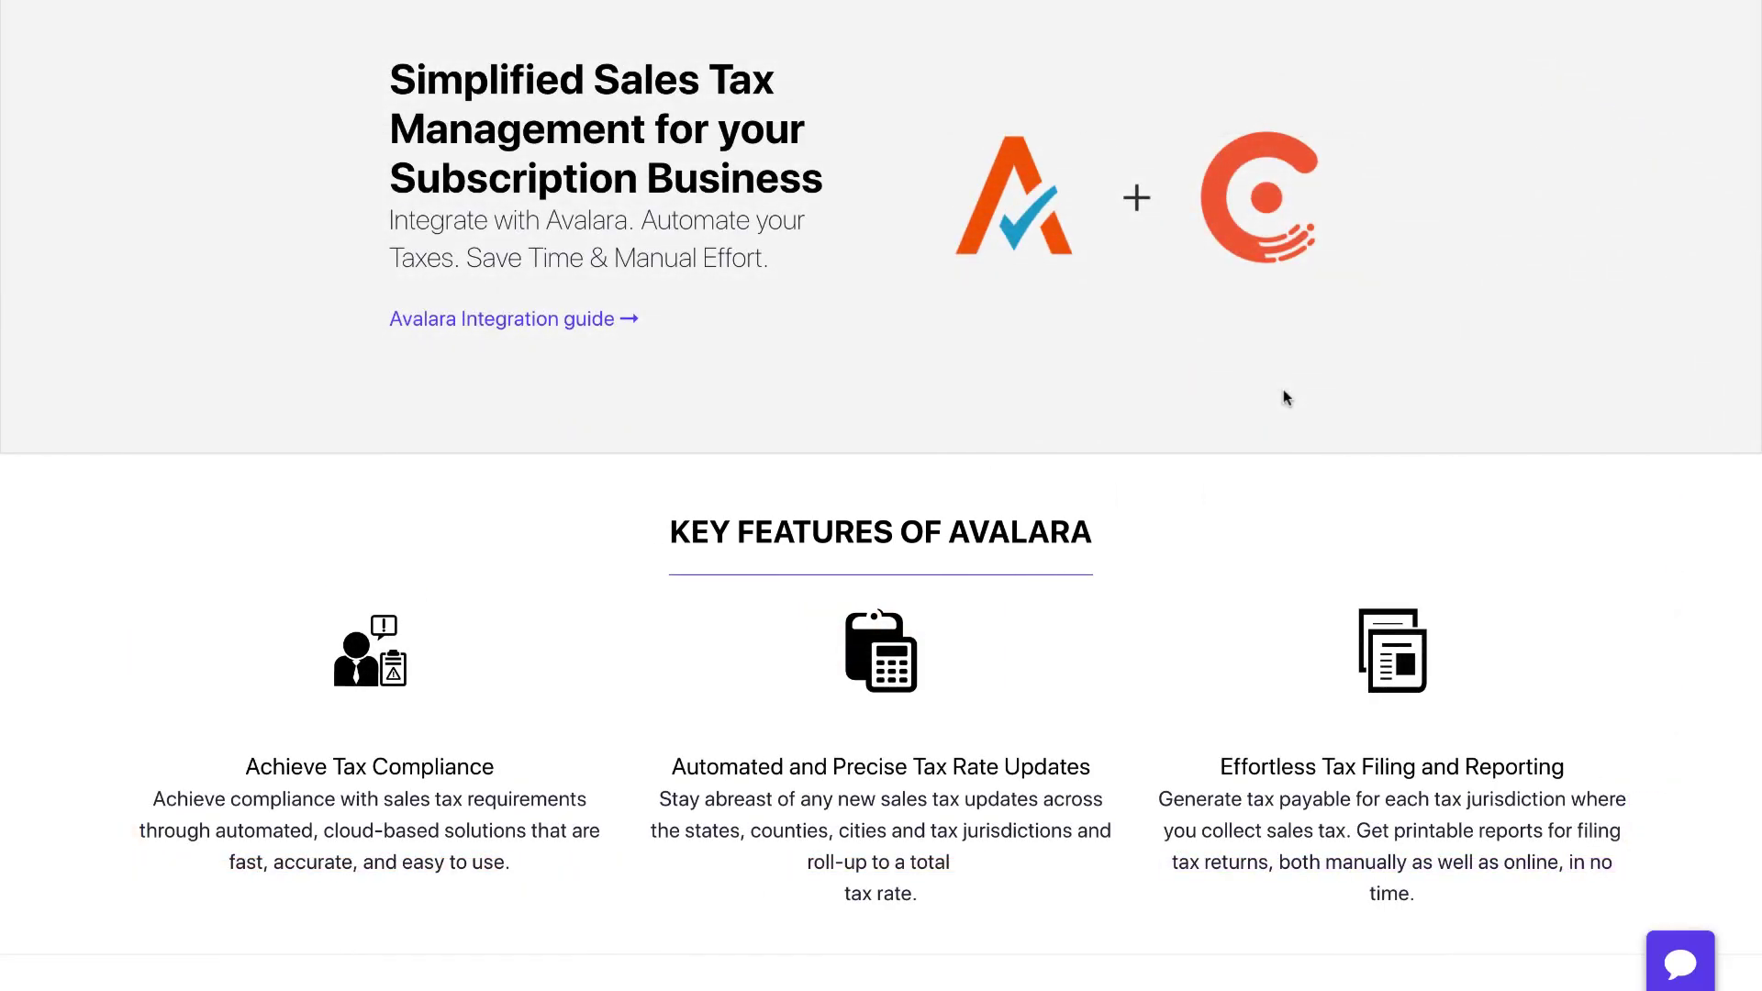
Scroll the Home dashboard to view MRR, active subscriptions, net revenue and daily sales.
scroll(1282, 391, down, 4)
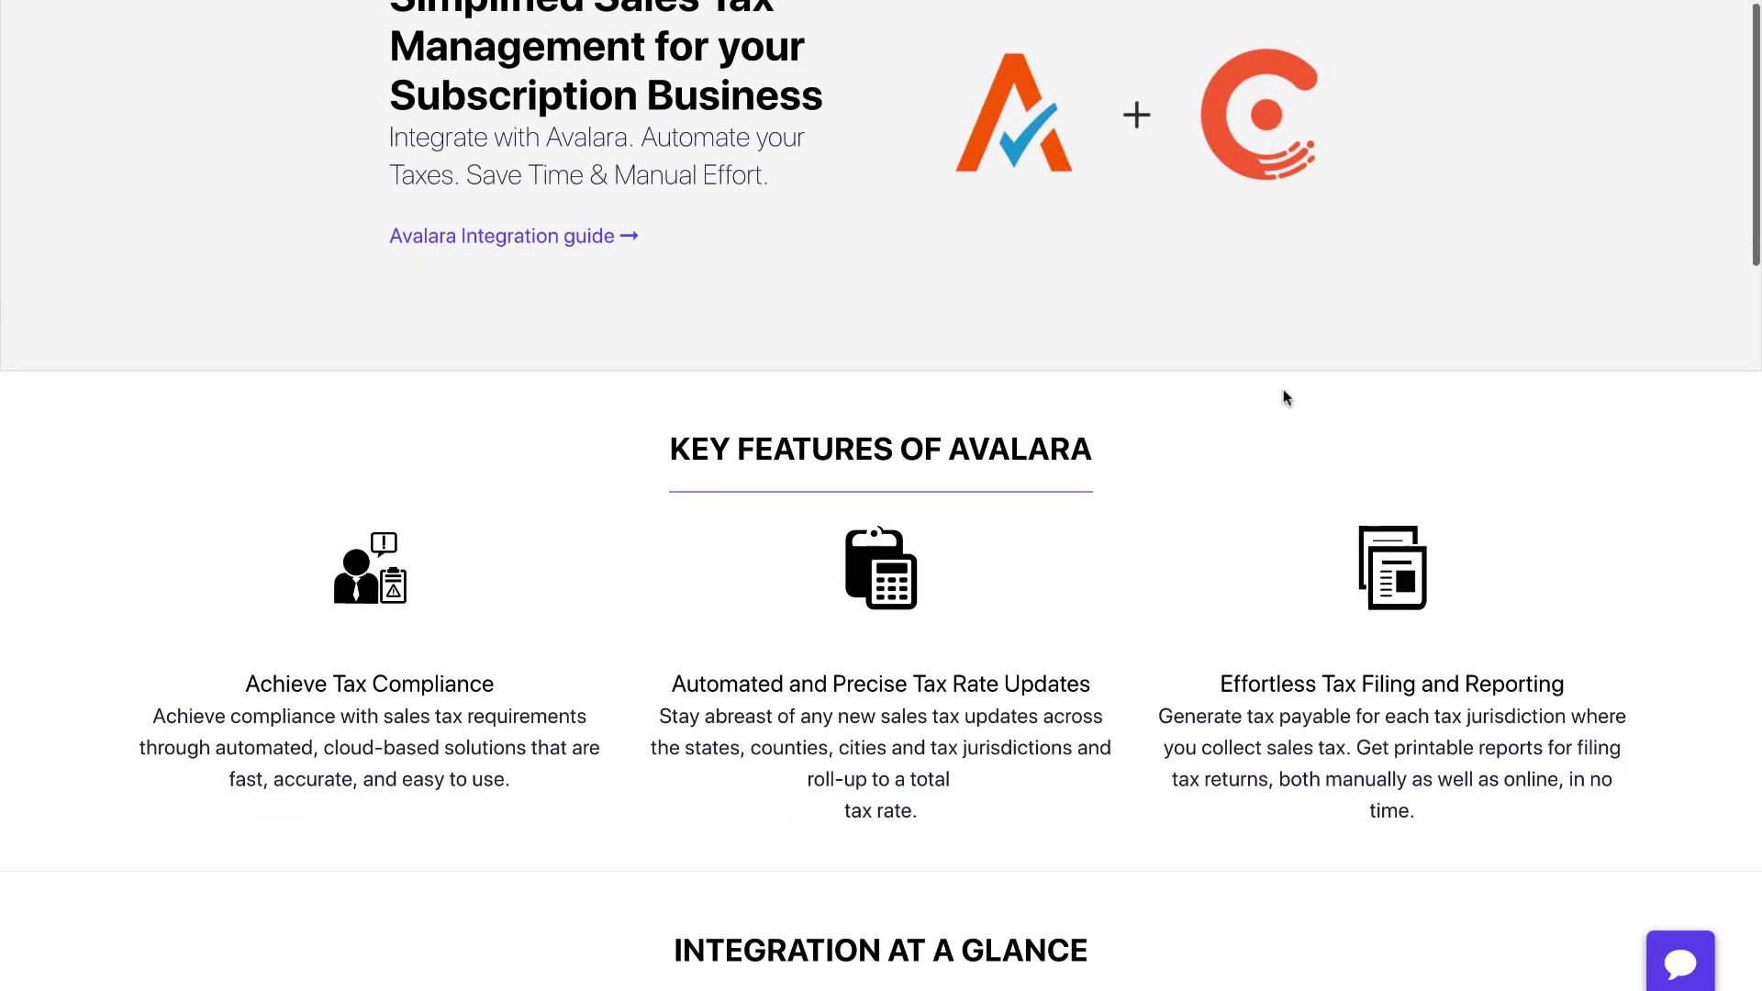
scroll(1283, 396, down, 4)
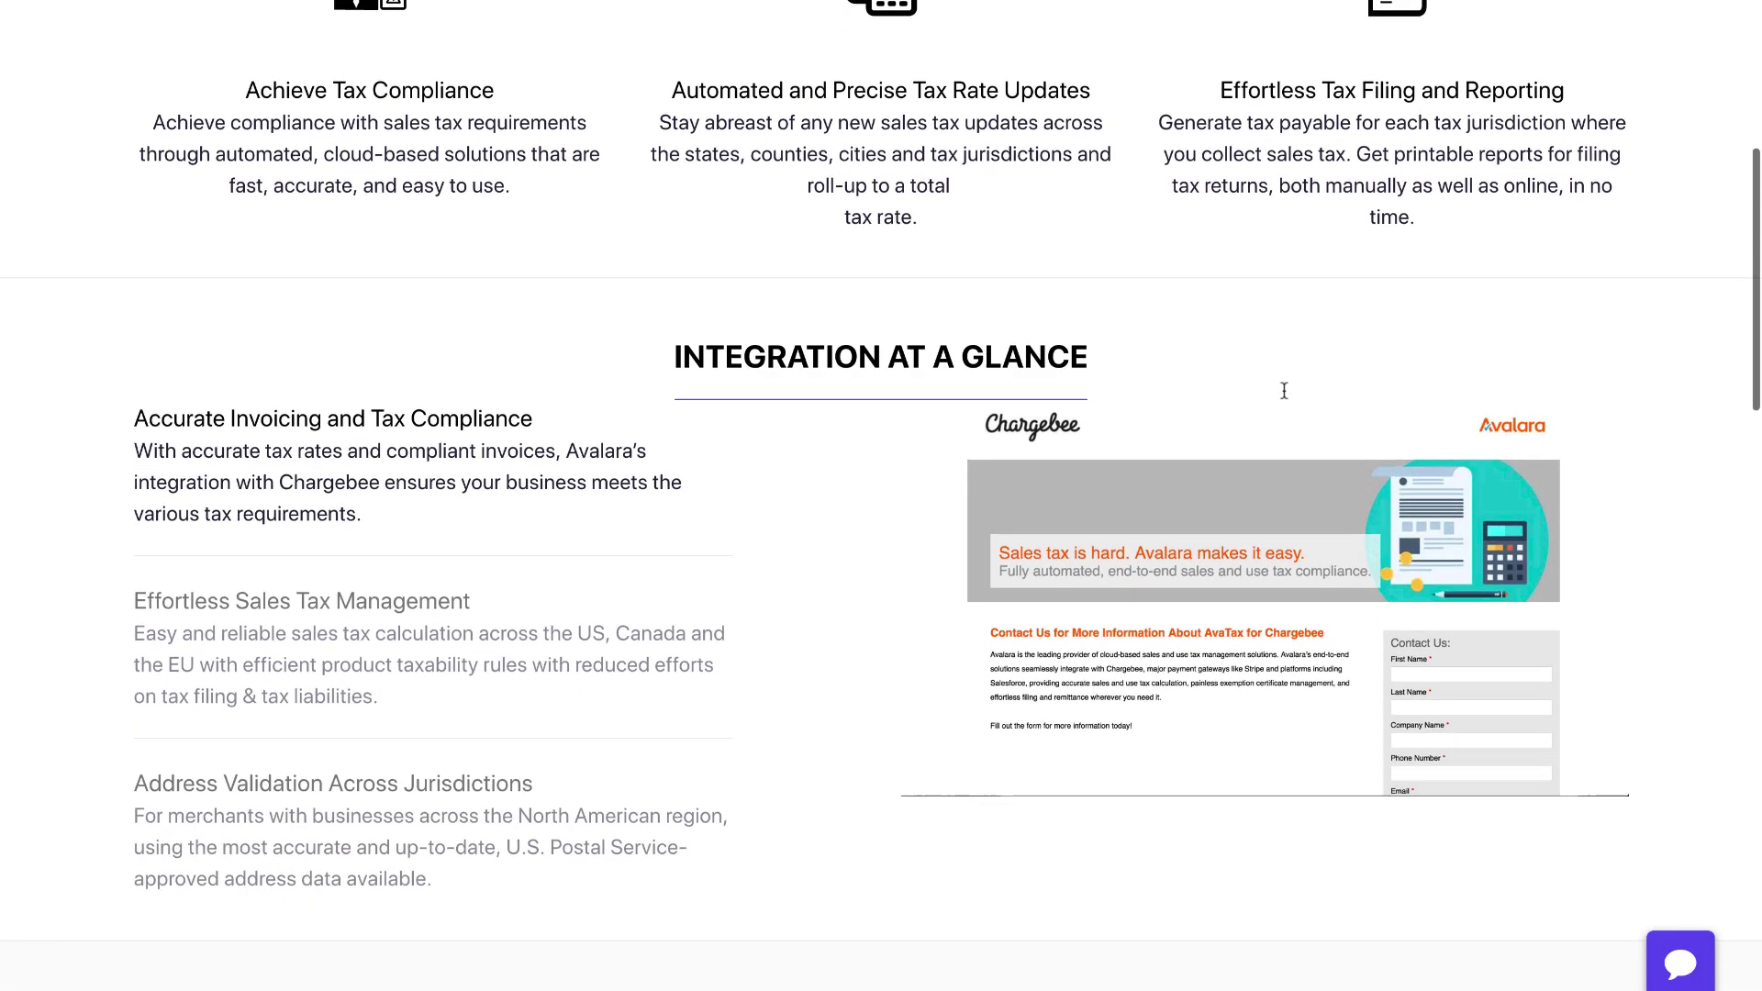
scroll(1282, 396, down, 3)
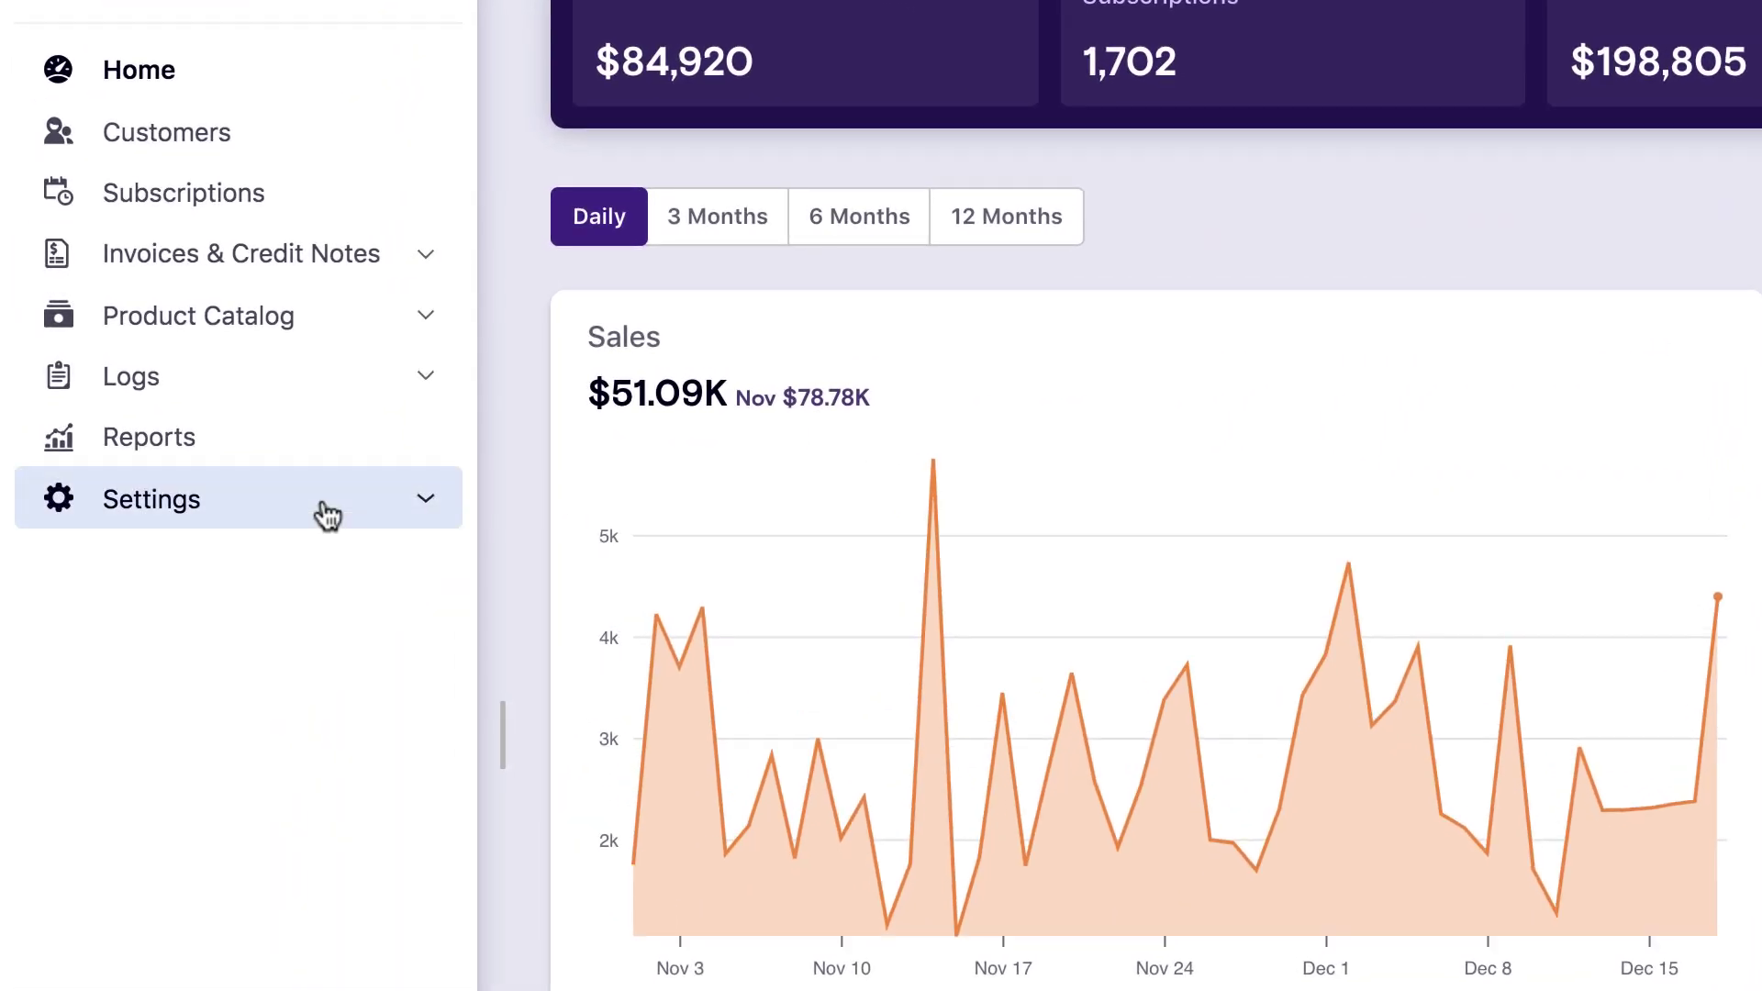
Open the Avalara card under Tax Management in Settings > Third-party Integrations.
click(295, 487)
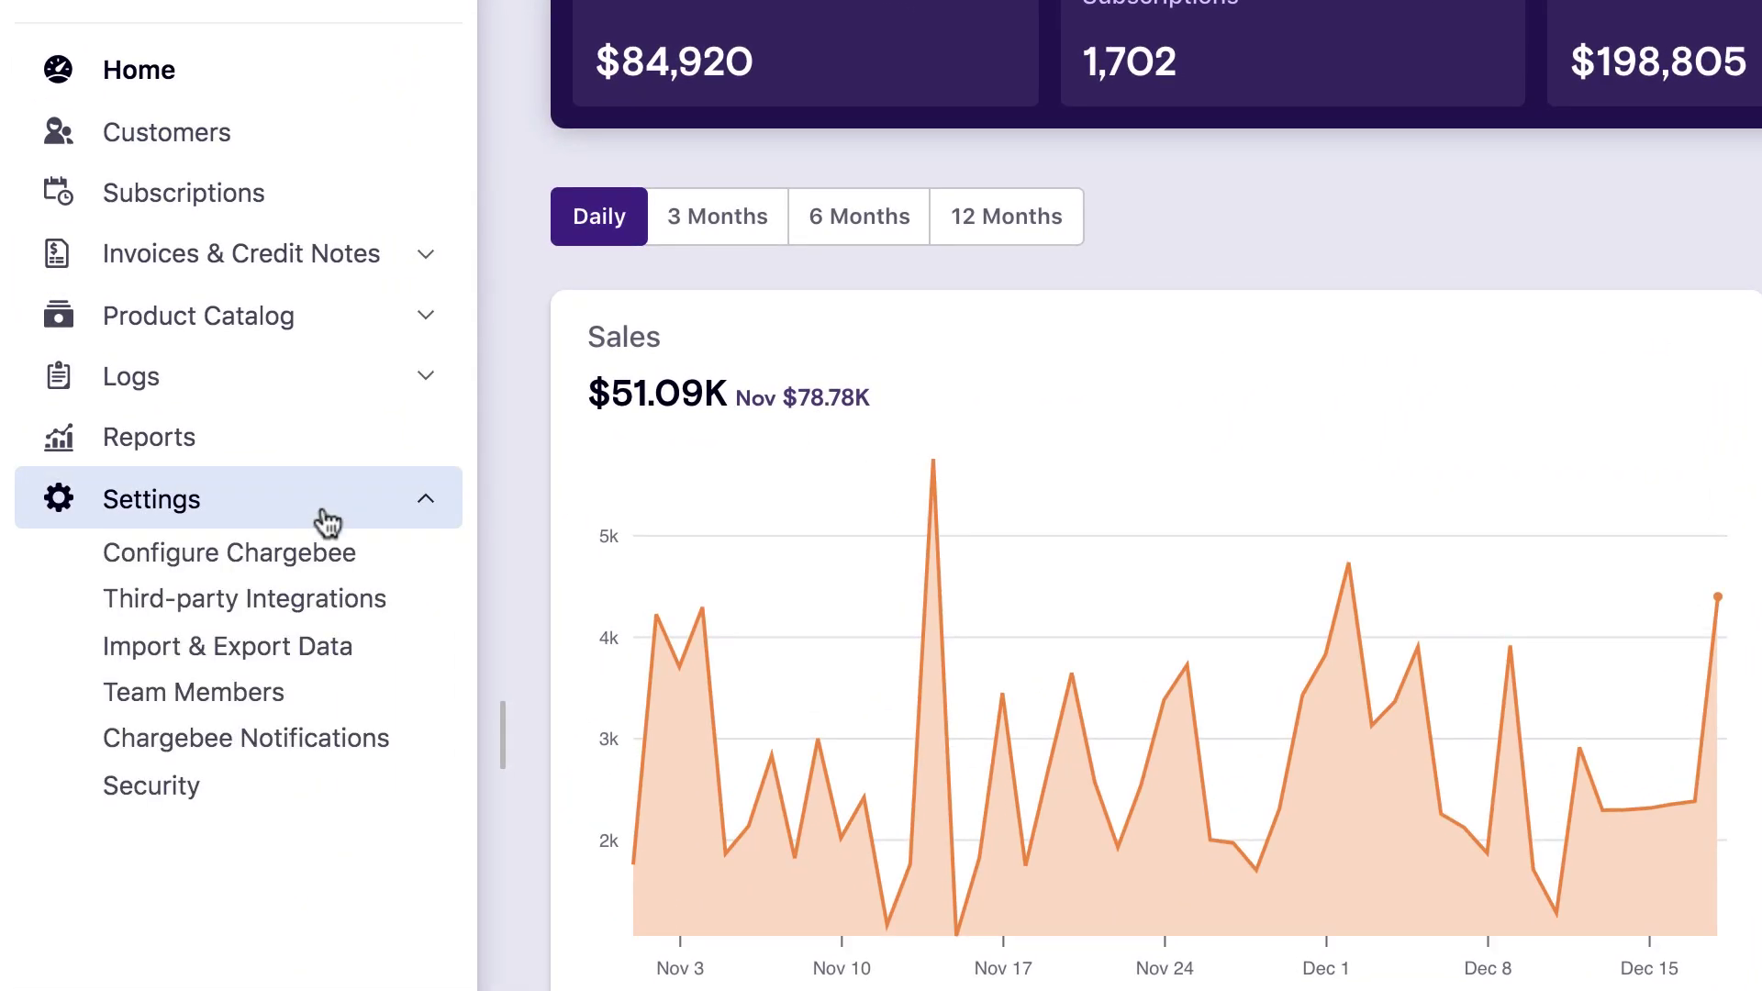
click(307, 606)
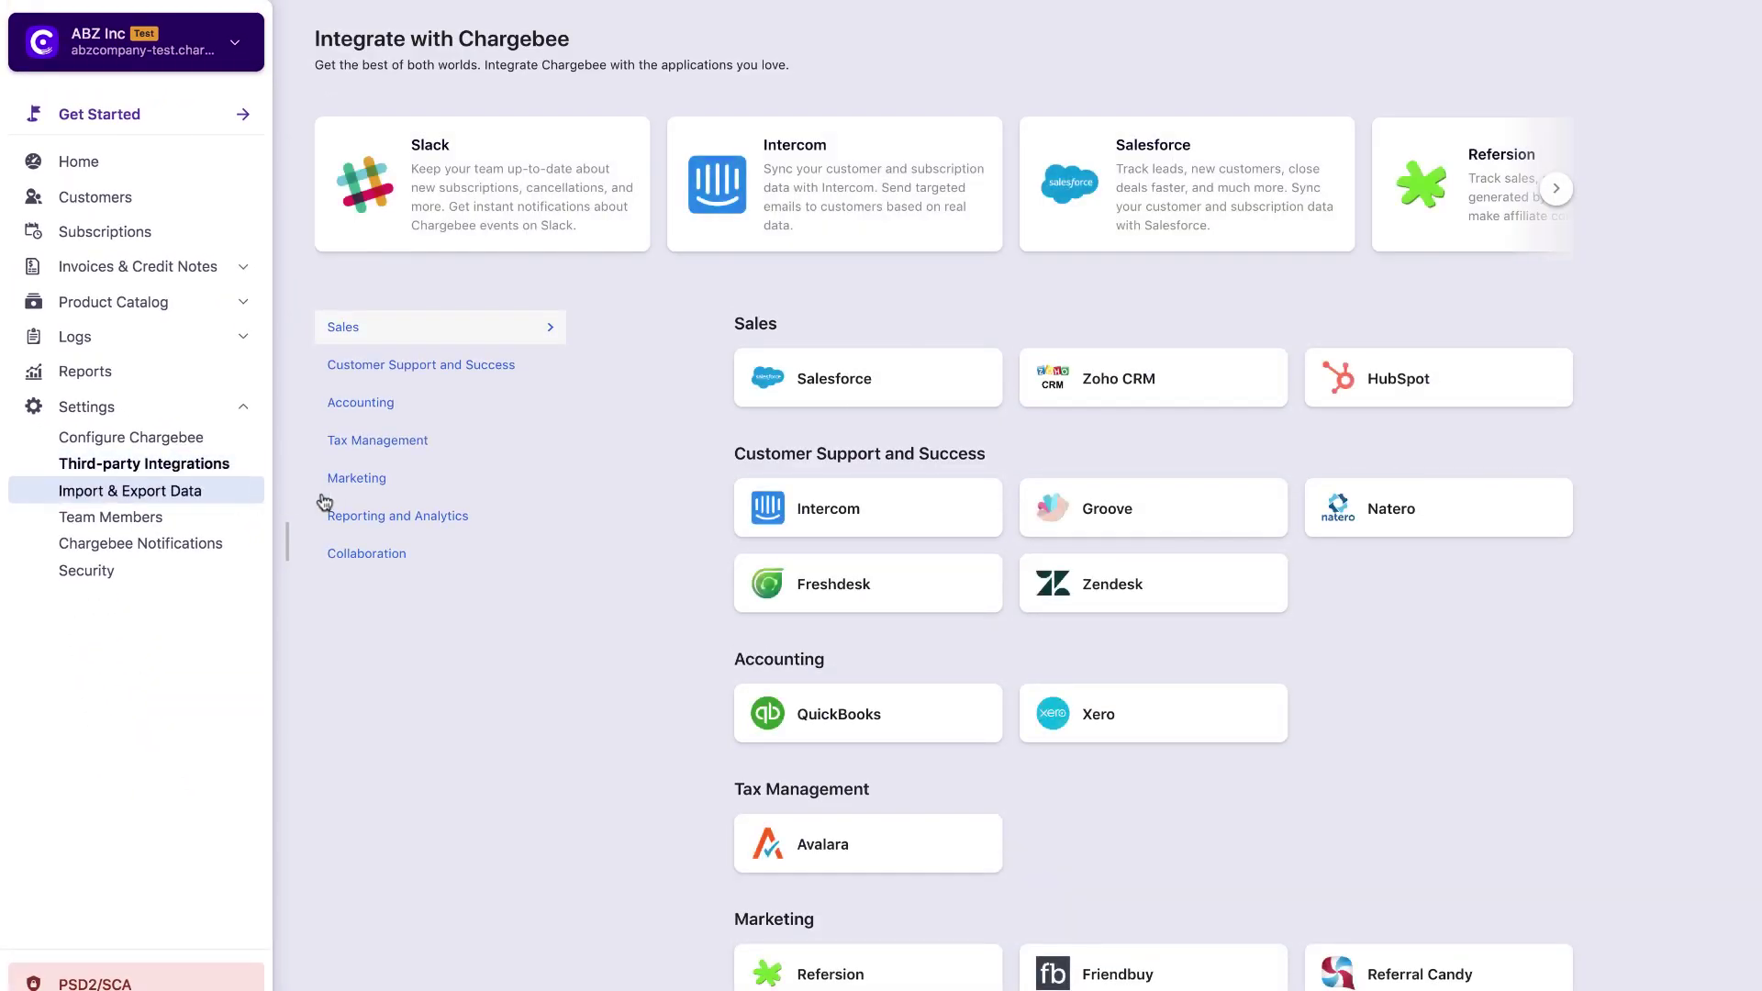
click(418, 444)
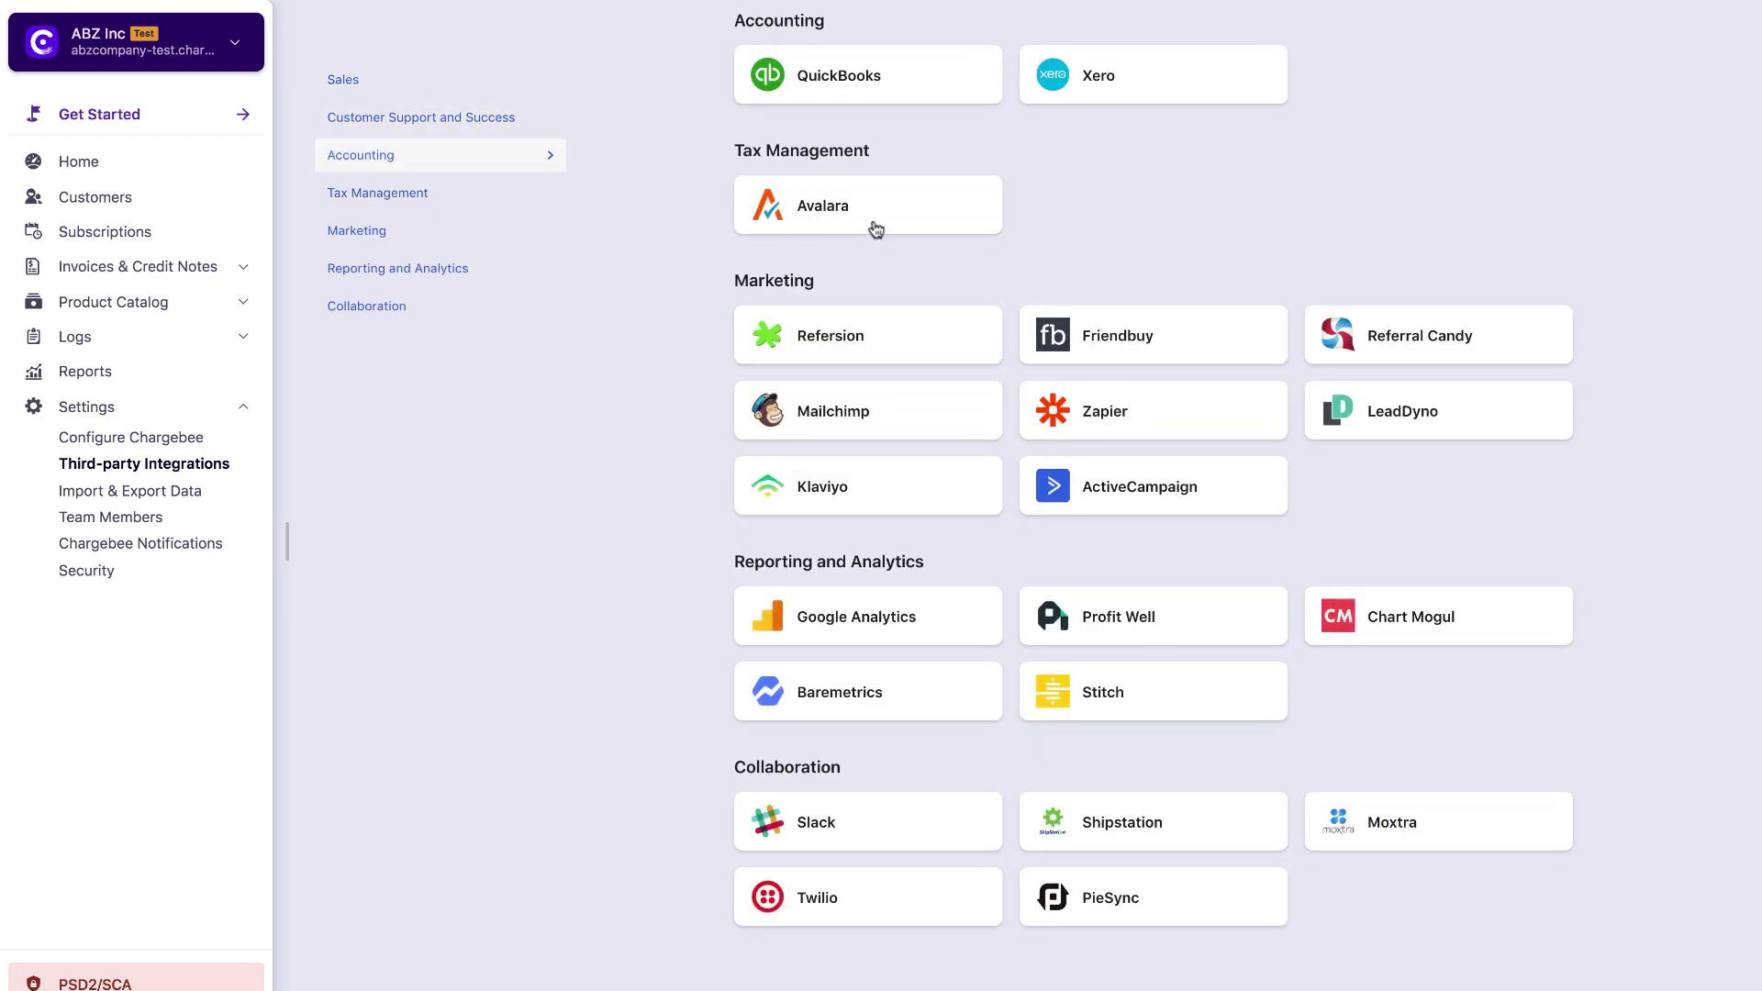
click(880, 213)
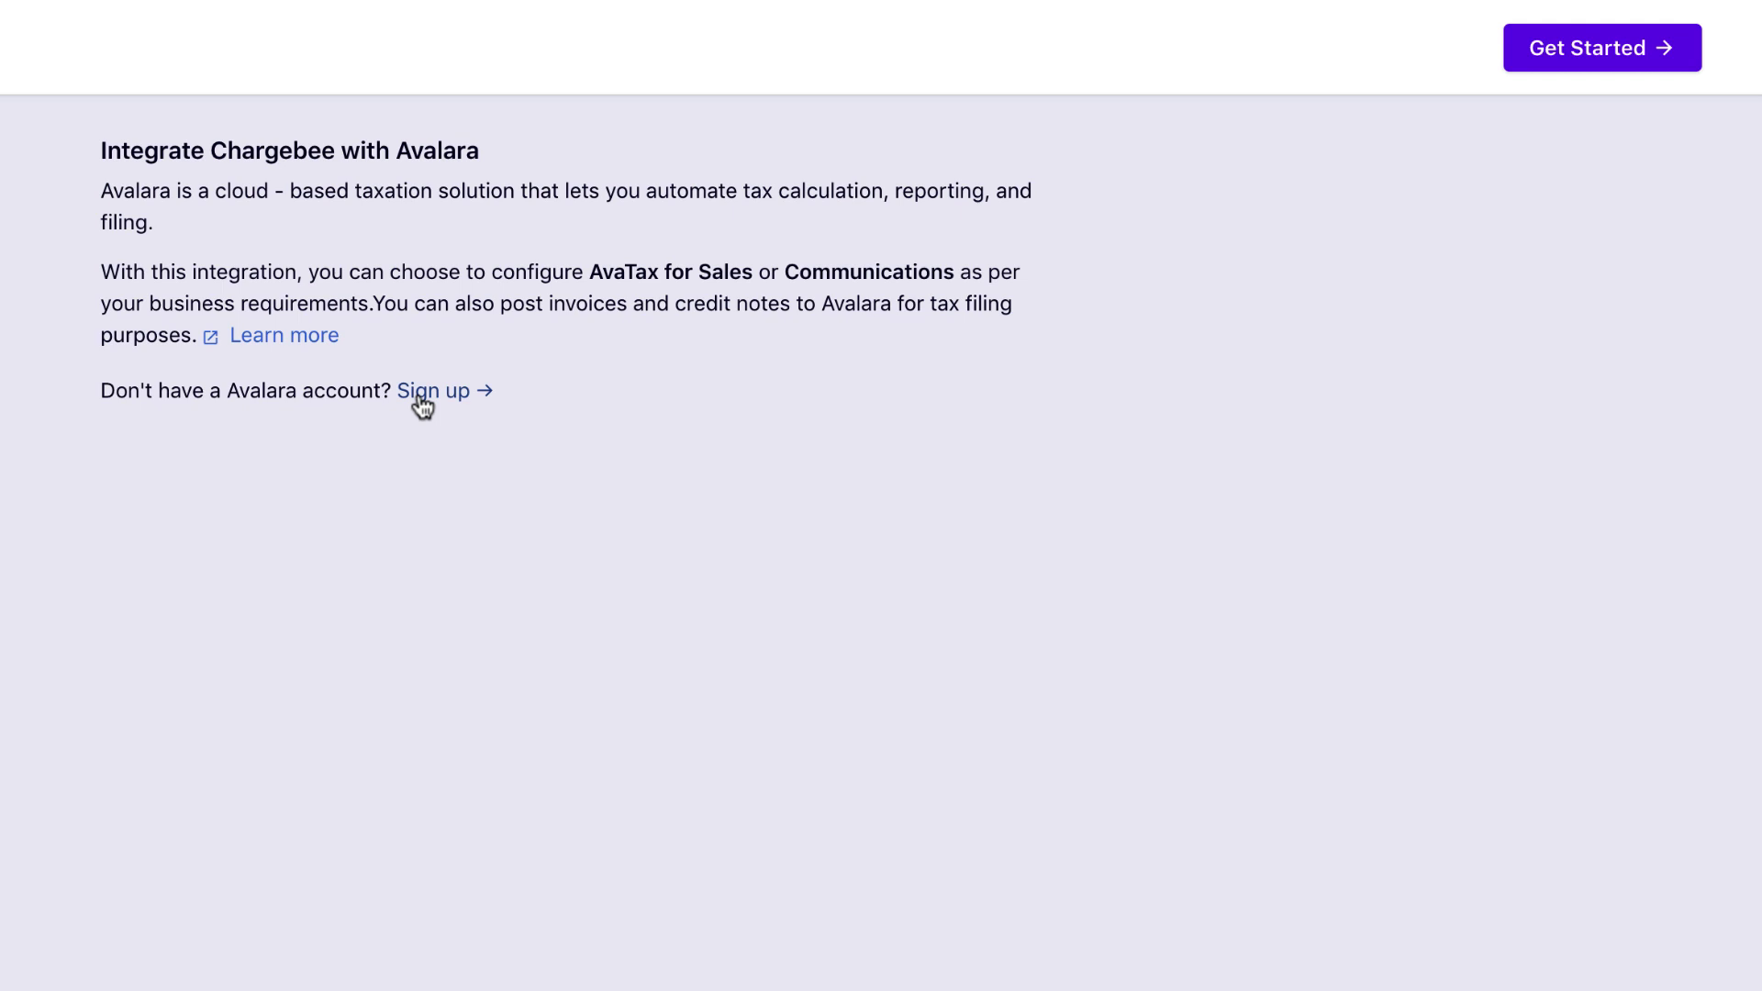
Connect the Avalara account with AvaTax for Sales selected and the credentials entered.
click(1584, 46)
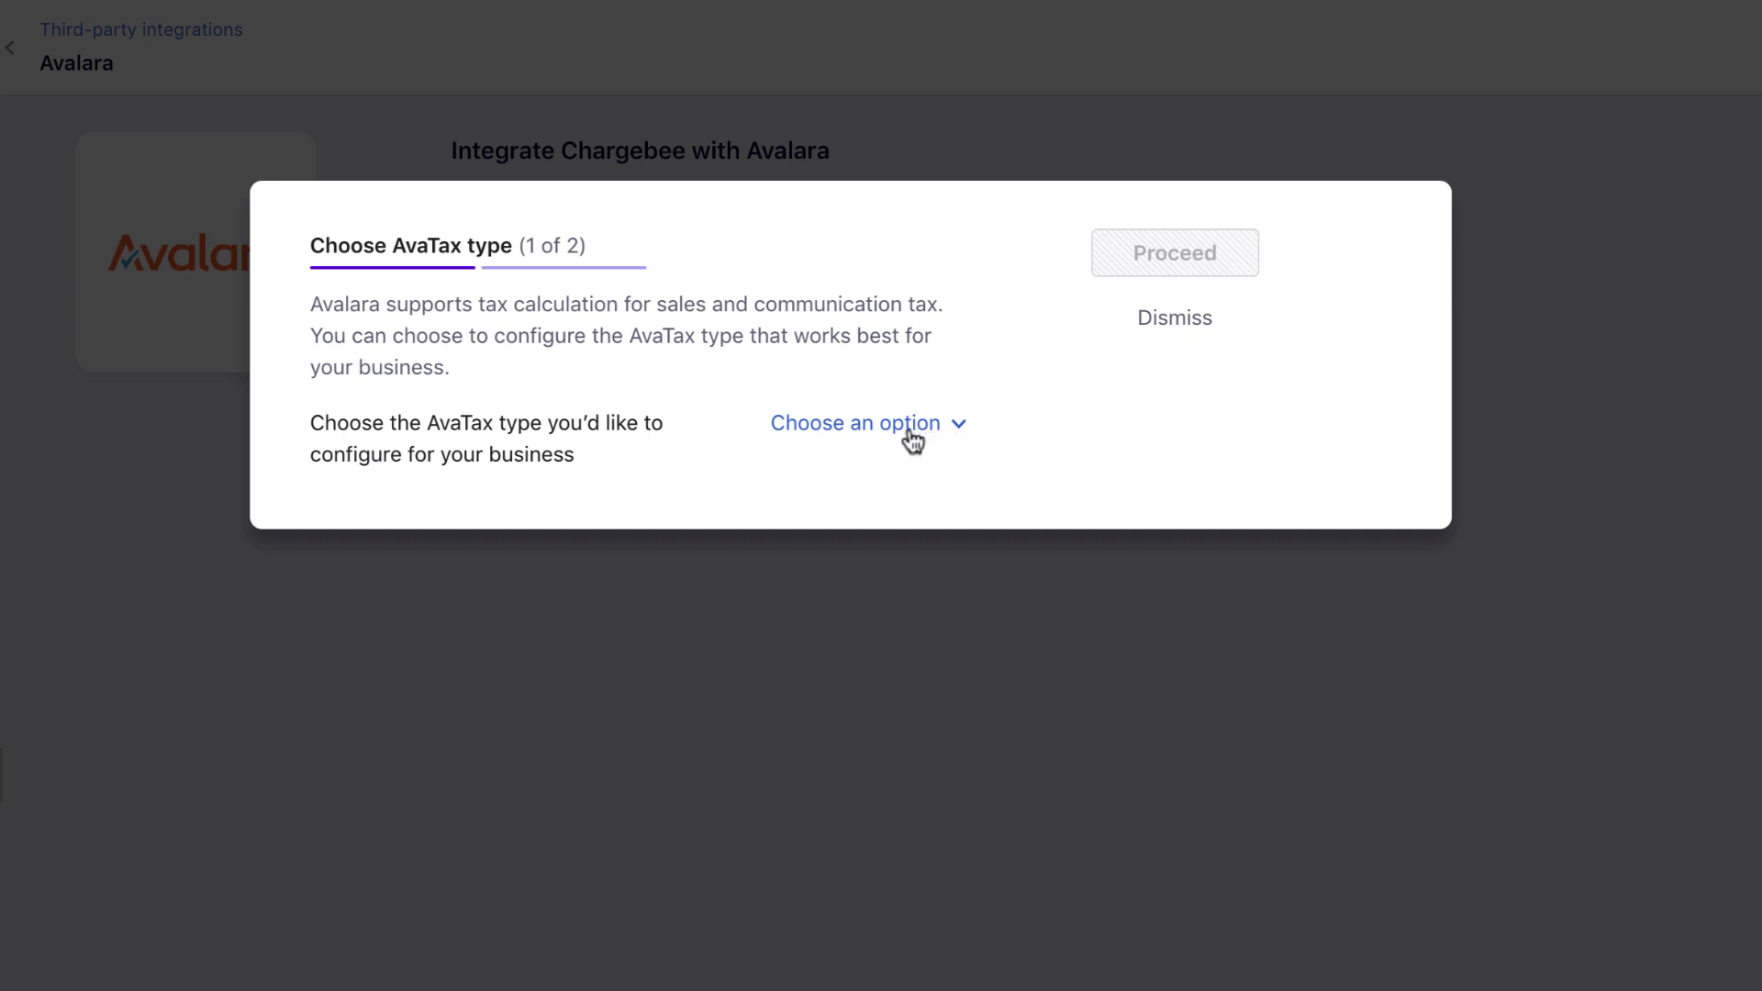
click(911, 441)
click(808, 481)
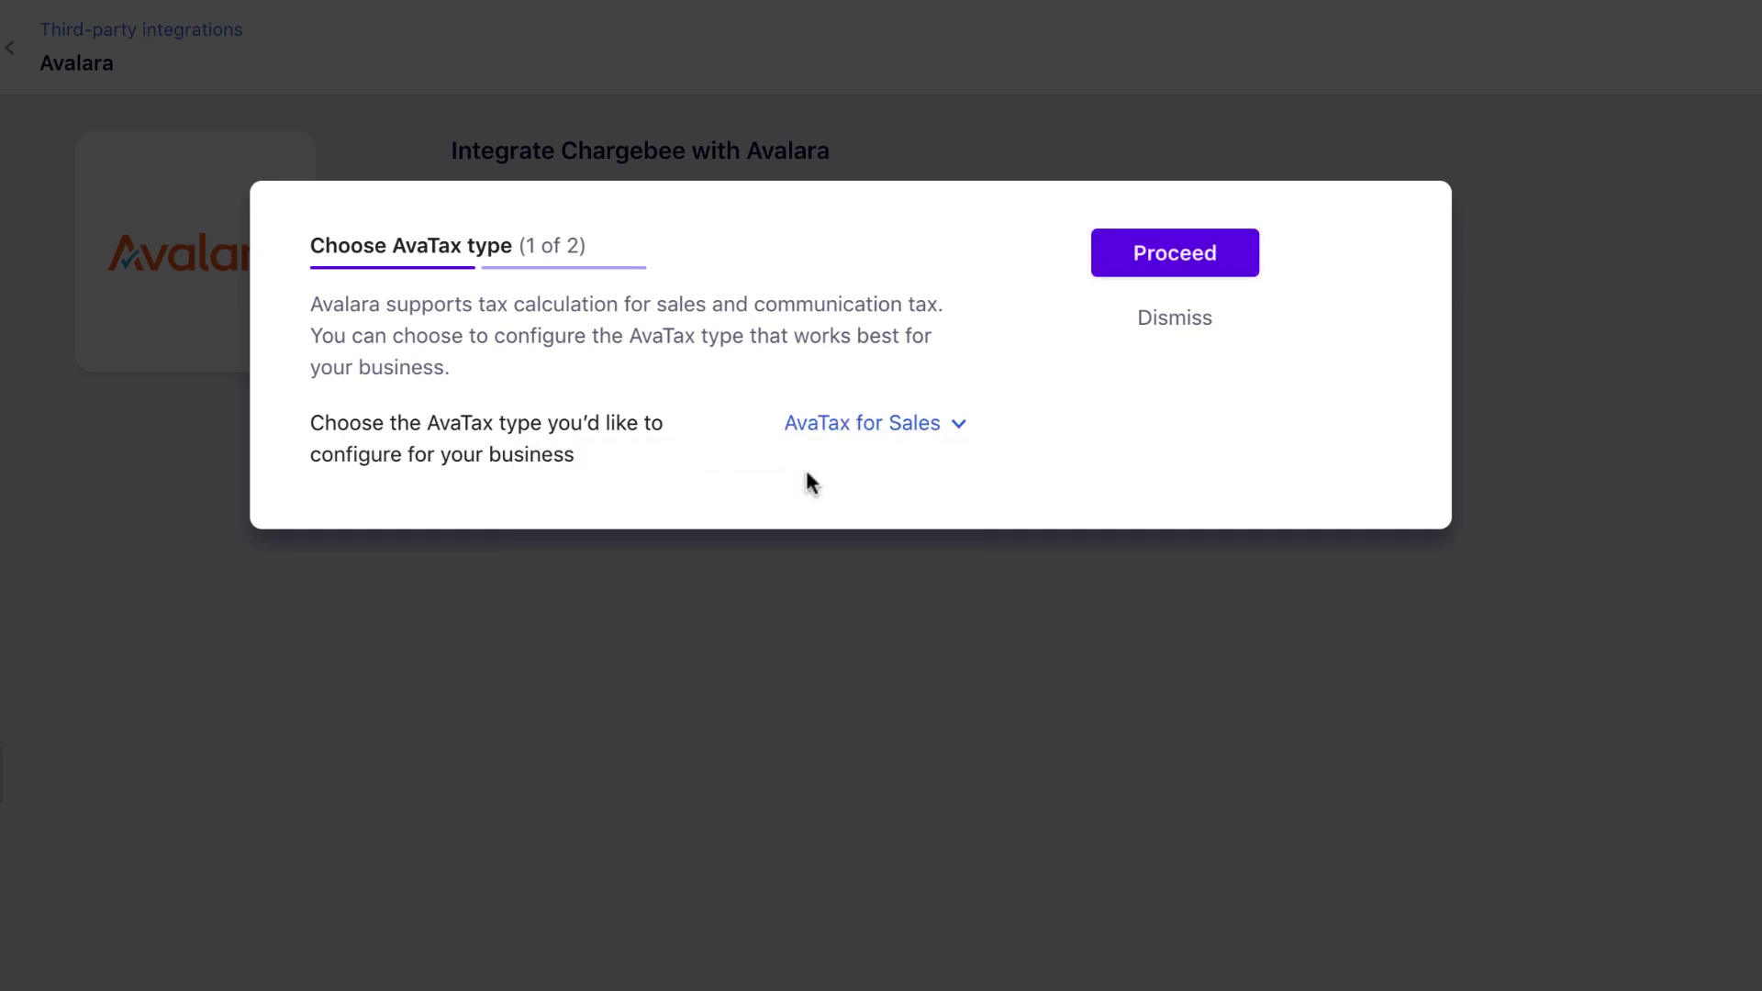
click(1198, 256)
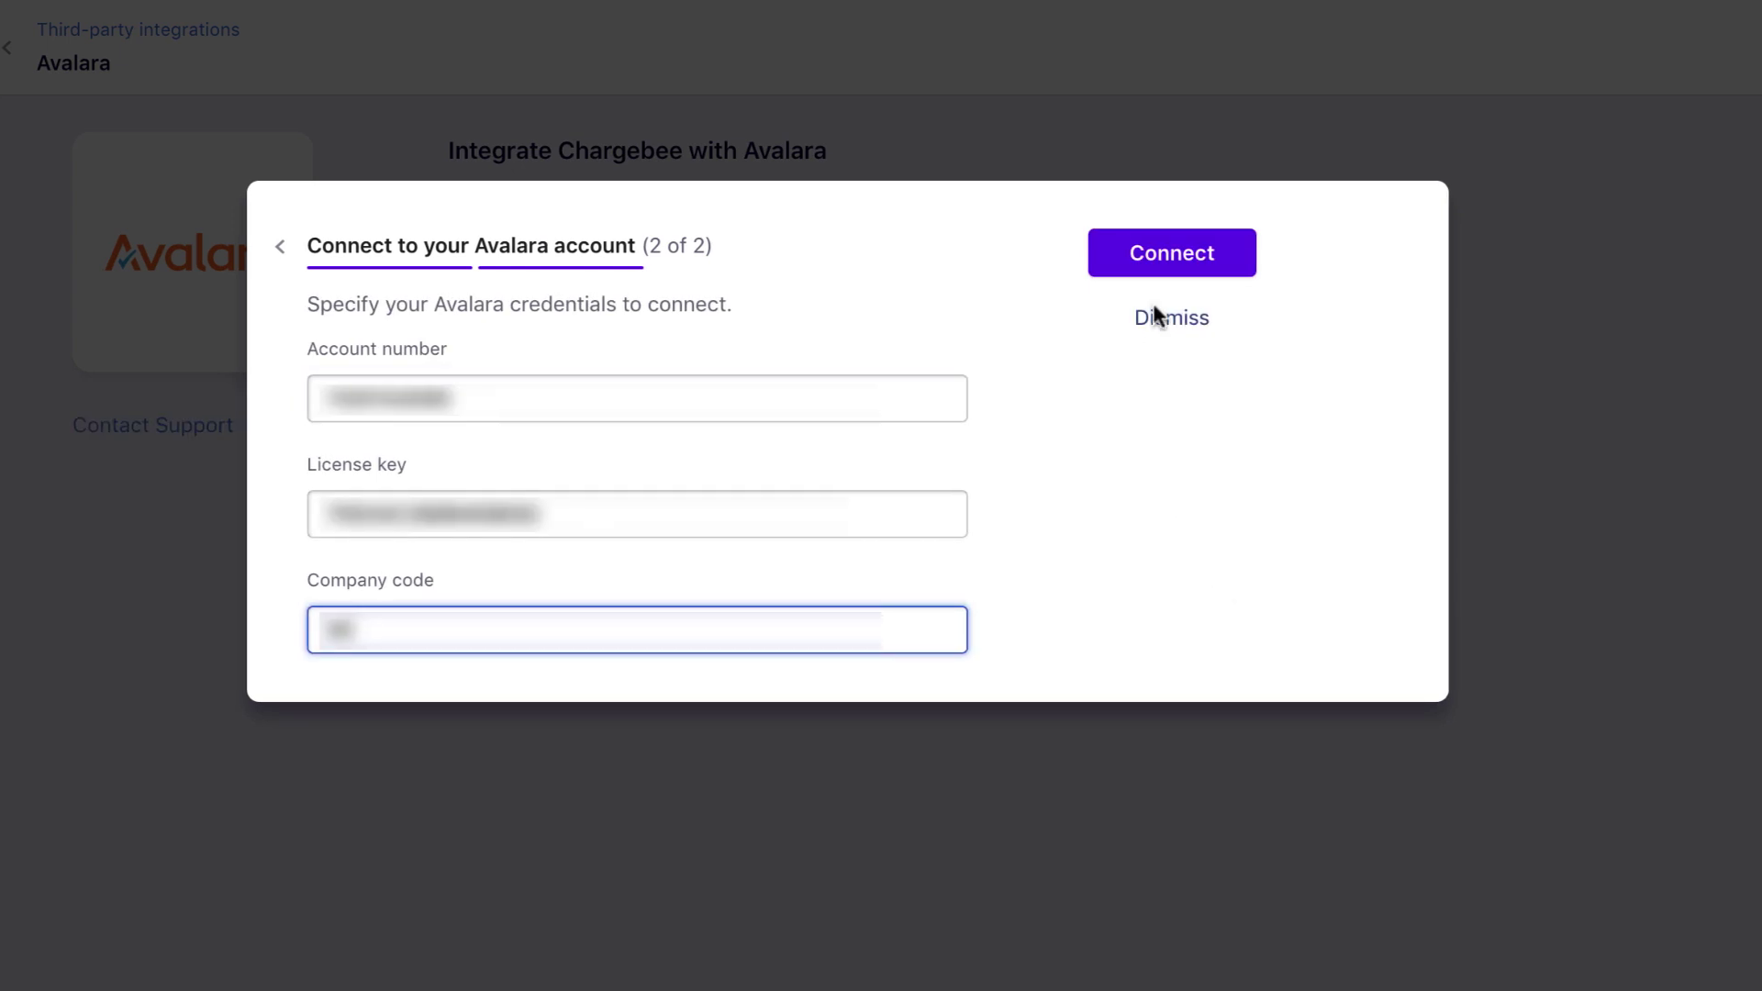
click(1166, 262)
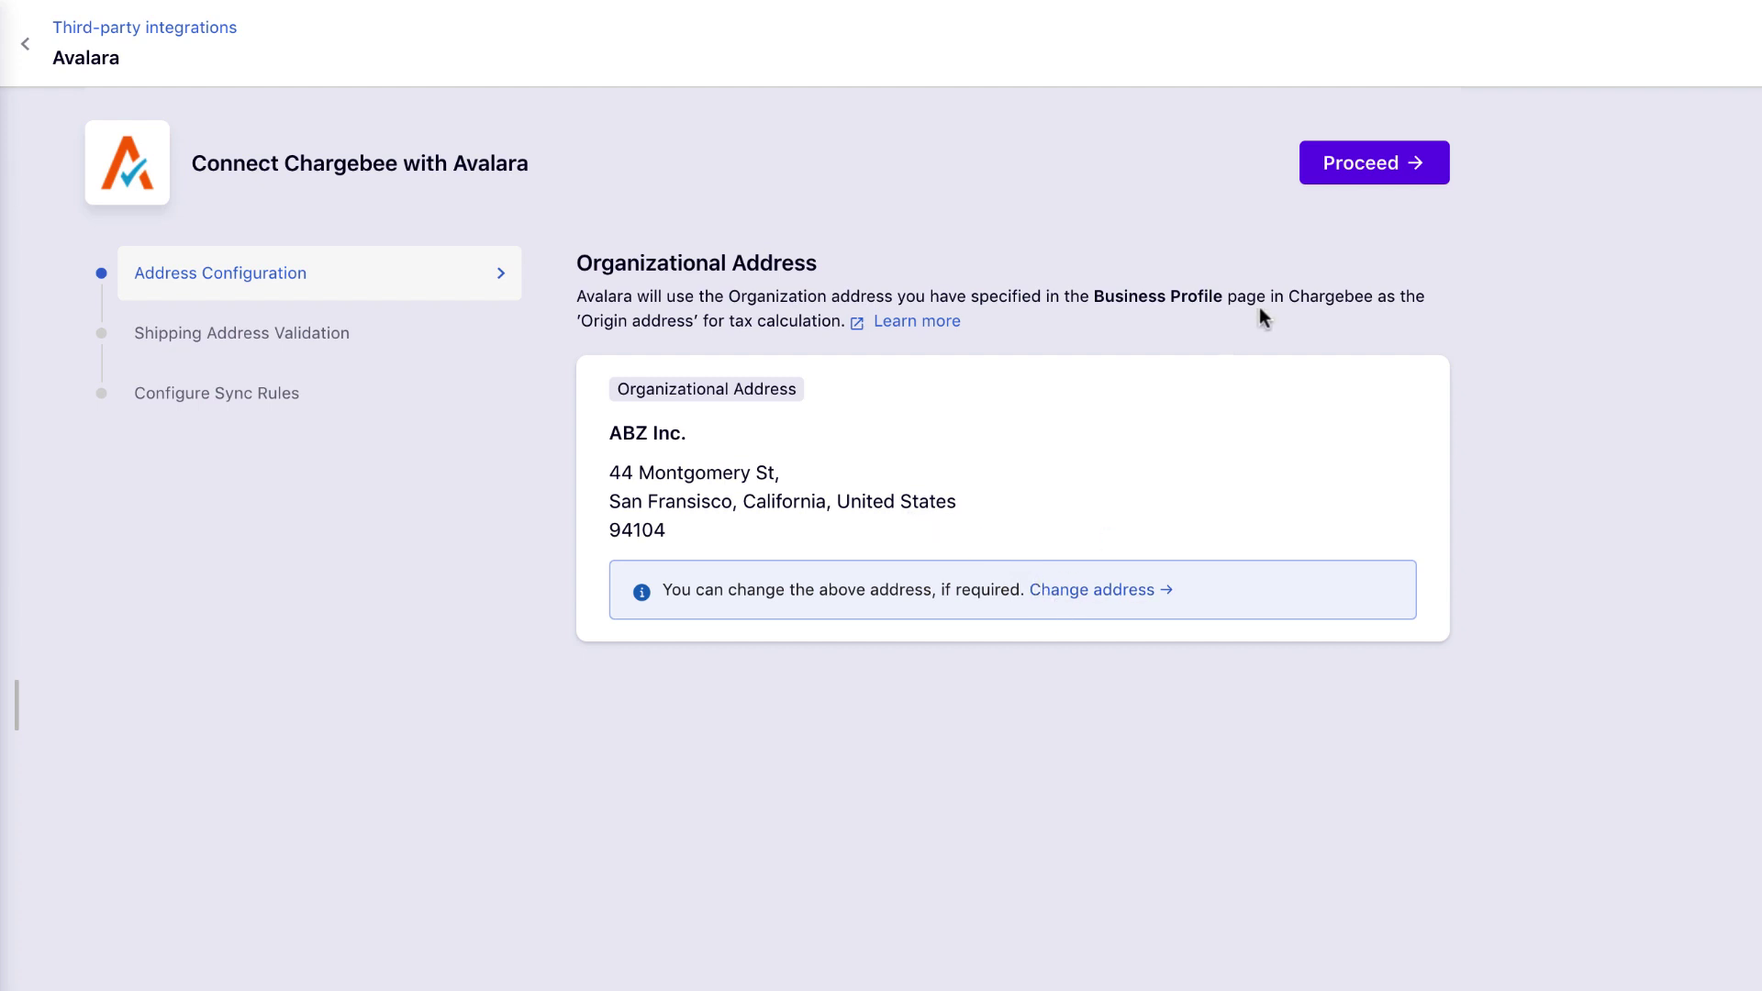
Accept the organizational address, enable shipping address validation and partially-valid-address sign-ups, and continue.
click(1347, 165)
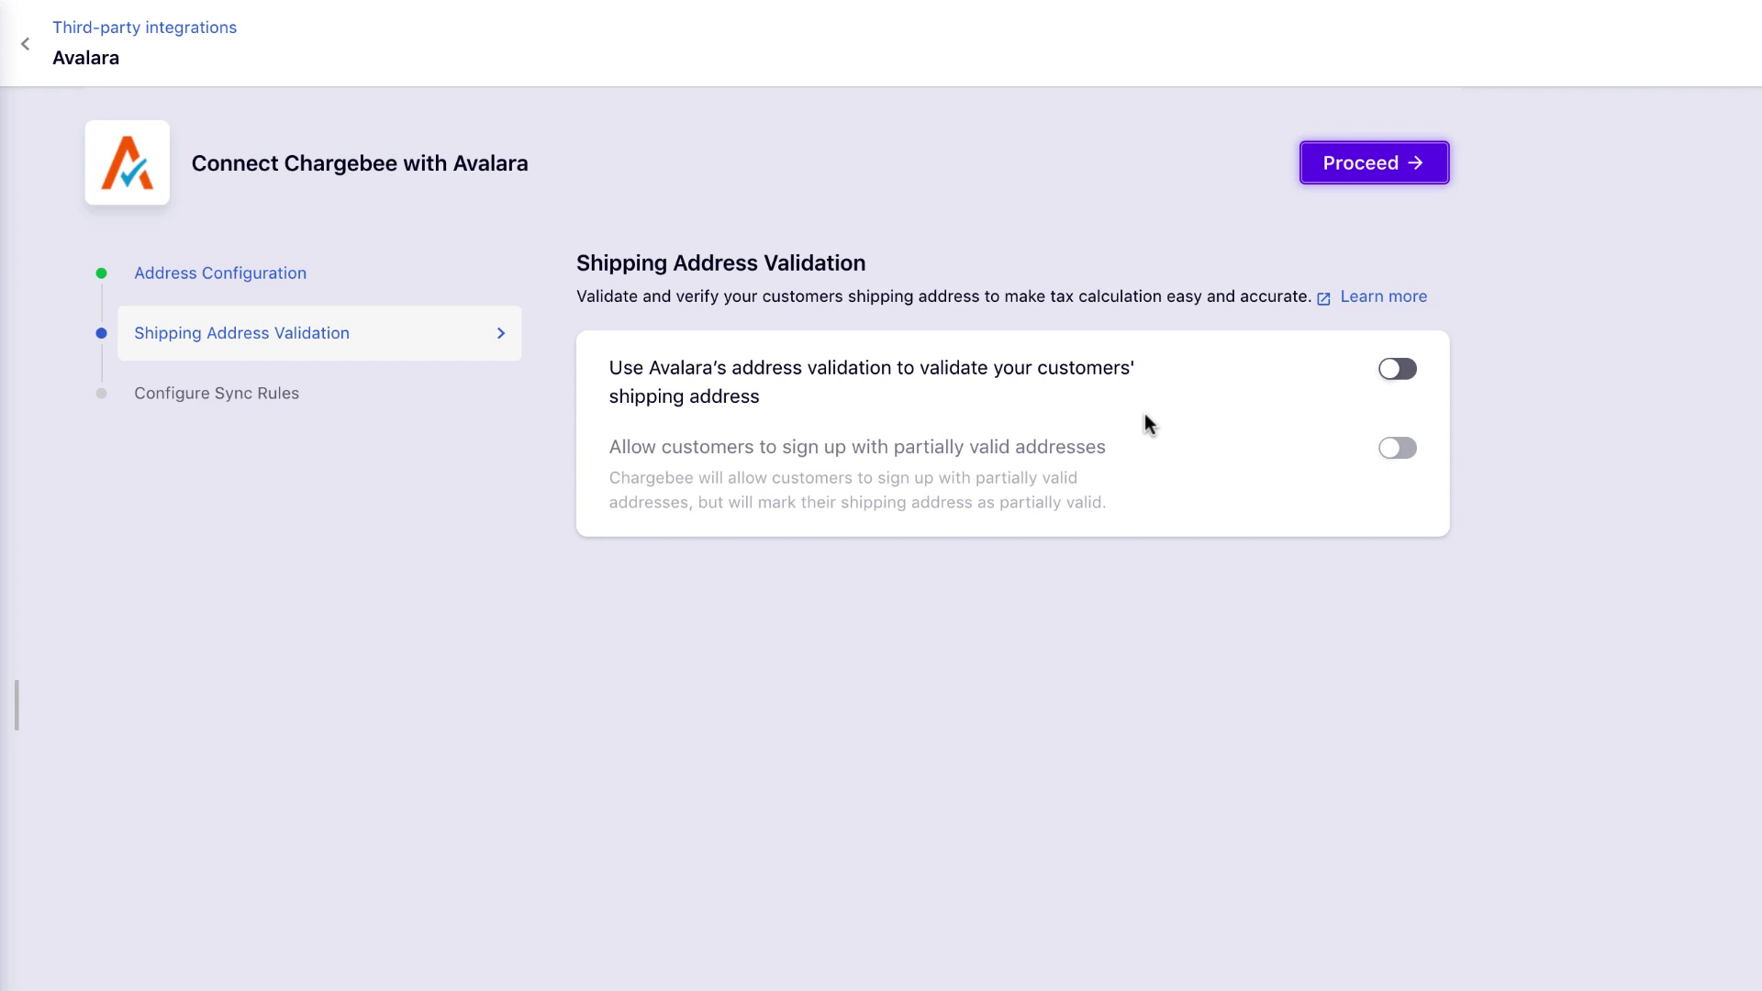
click(1406, 378)
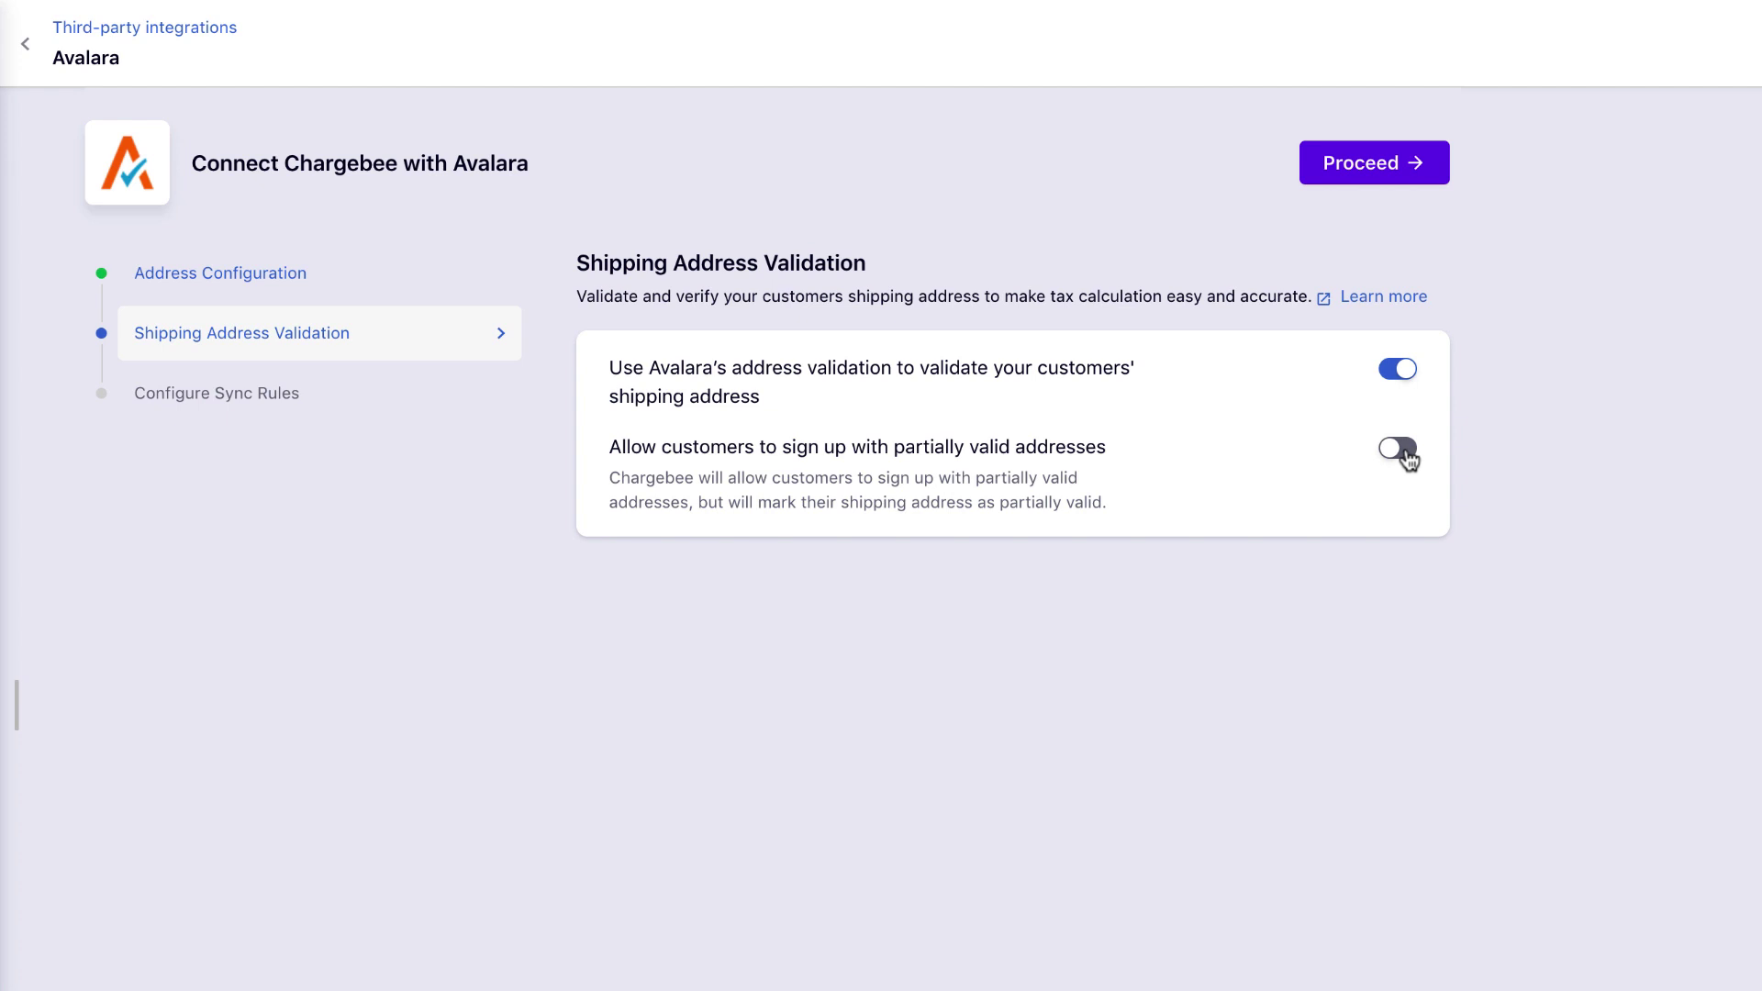
click(1407, 459)
click(1373, 173)
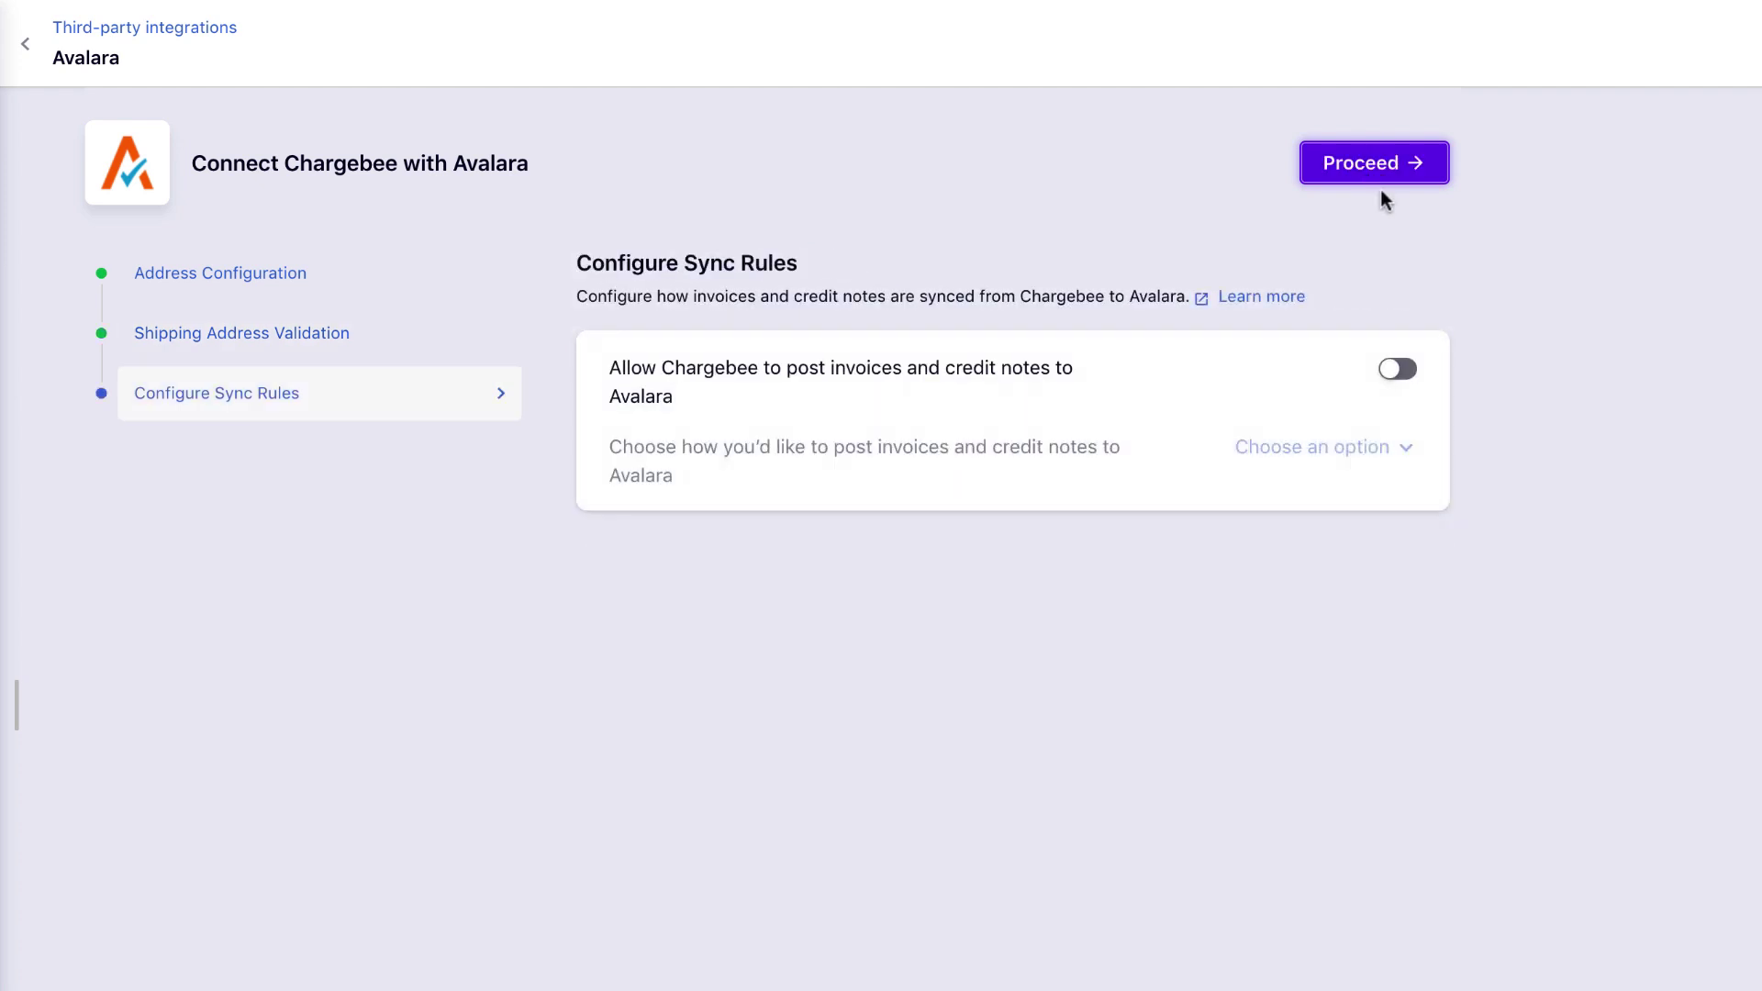
Enable posting to Avalara with 'Commit all invoices and credit notes' and complete the sync rules.
click(1404, 378)
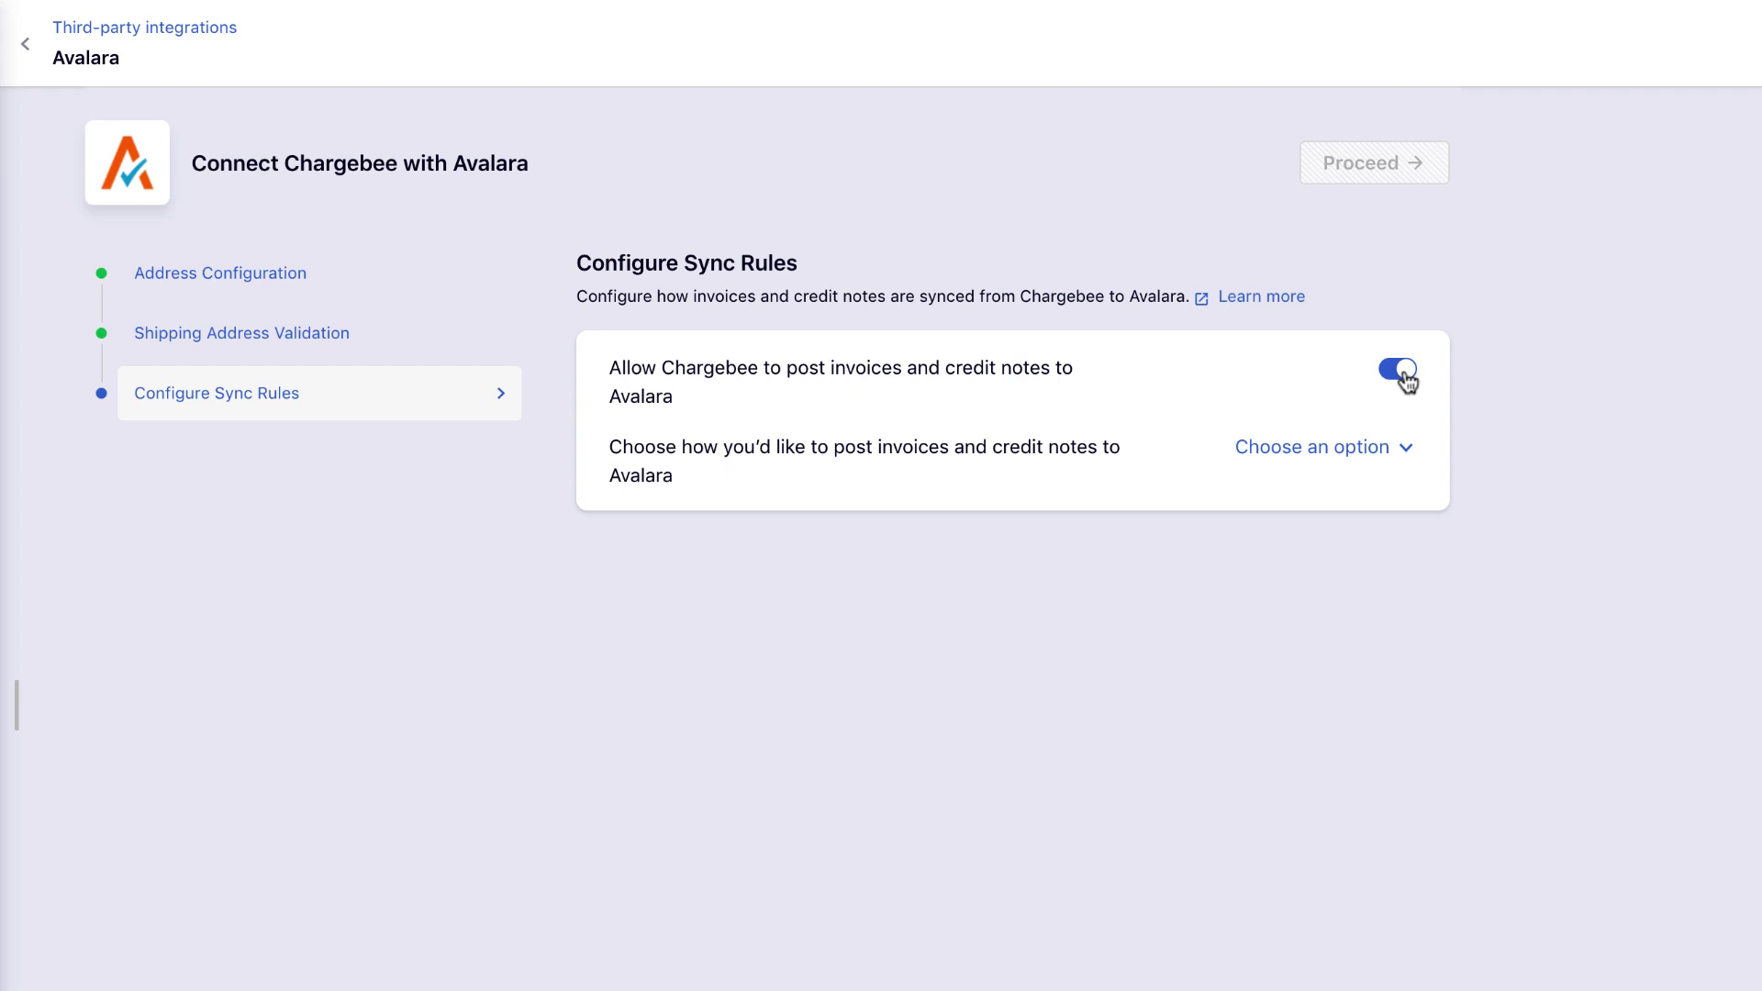
click(1356, 453)
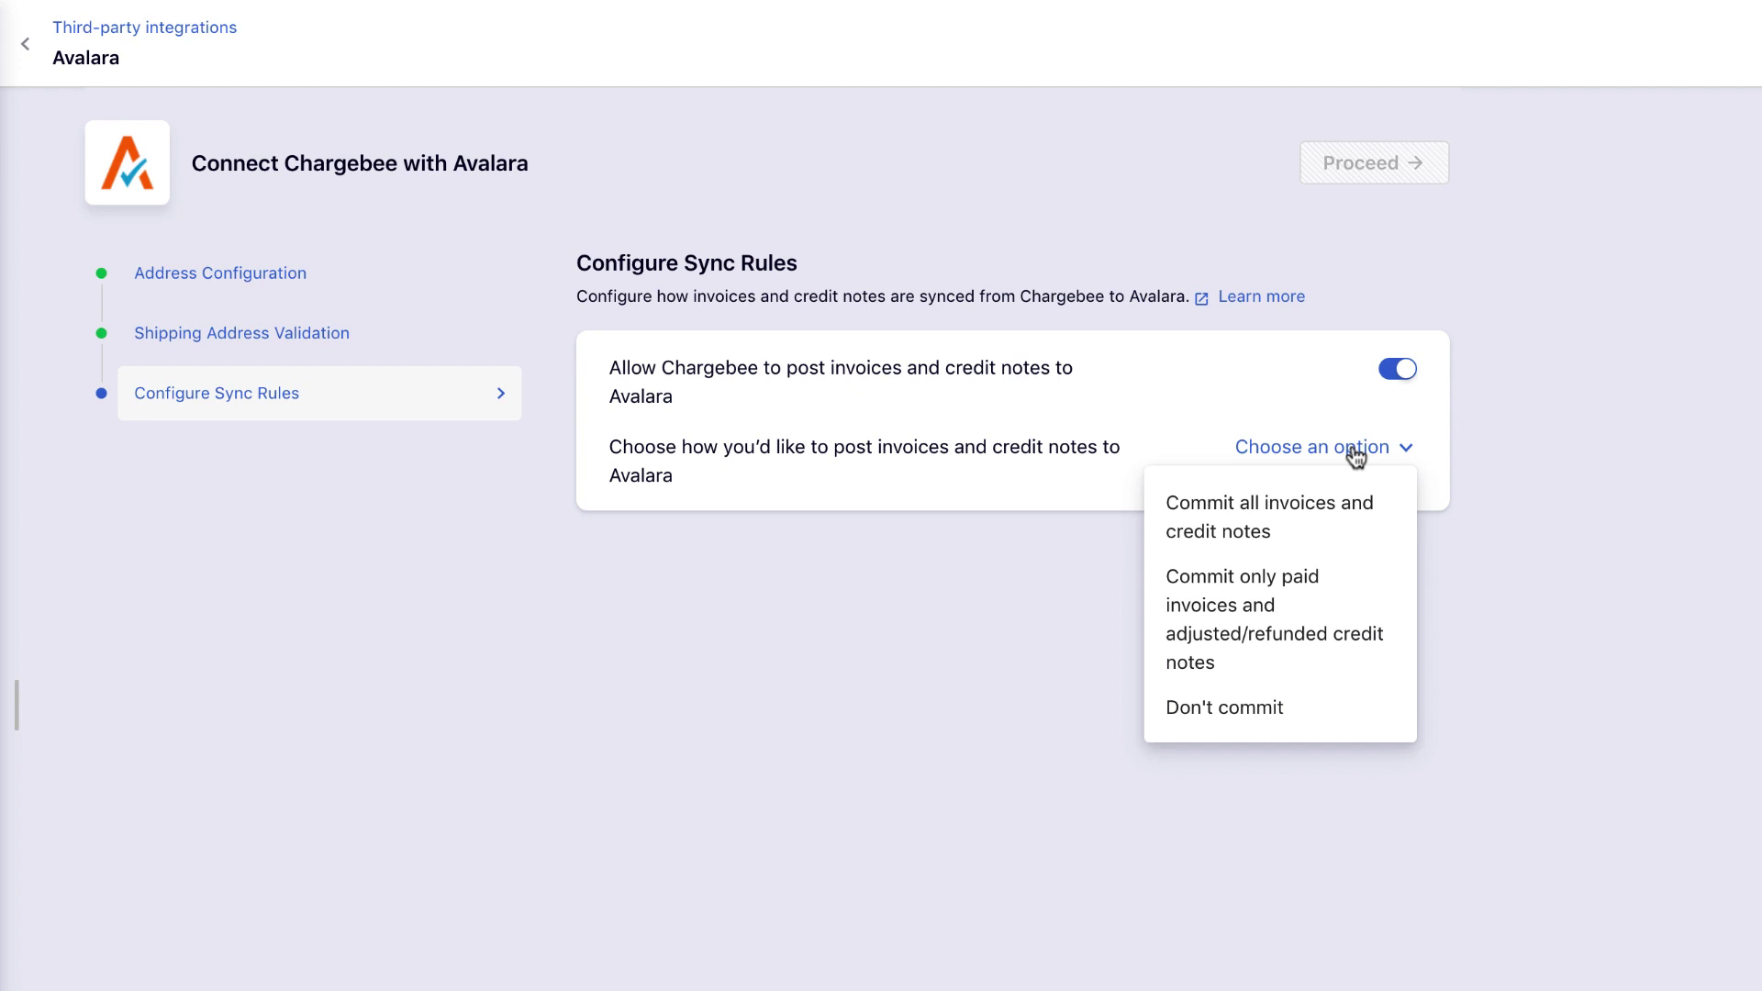
click(1329, 528)
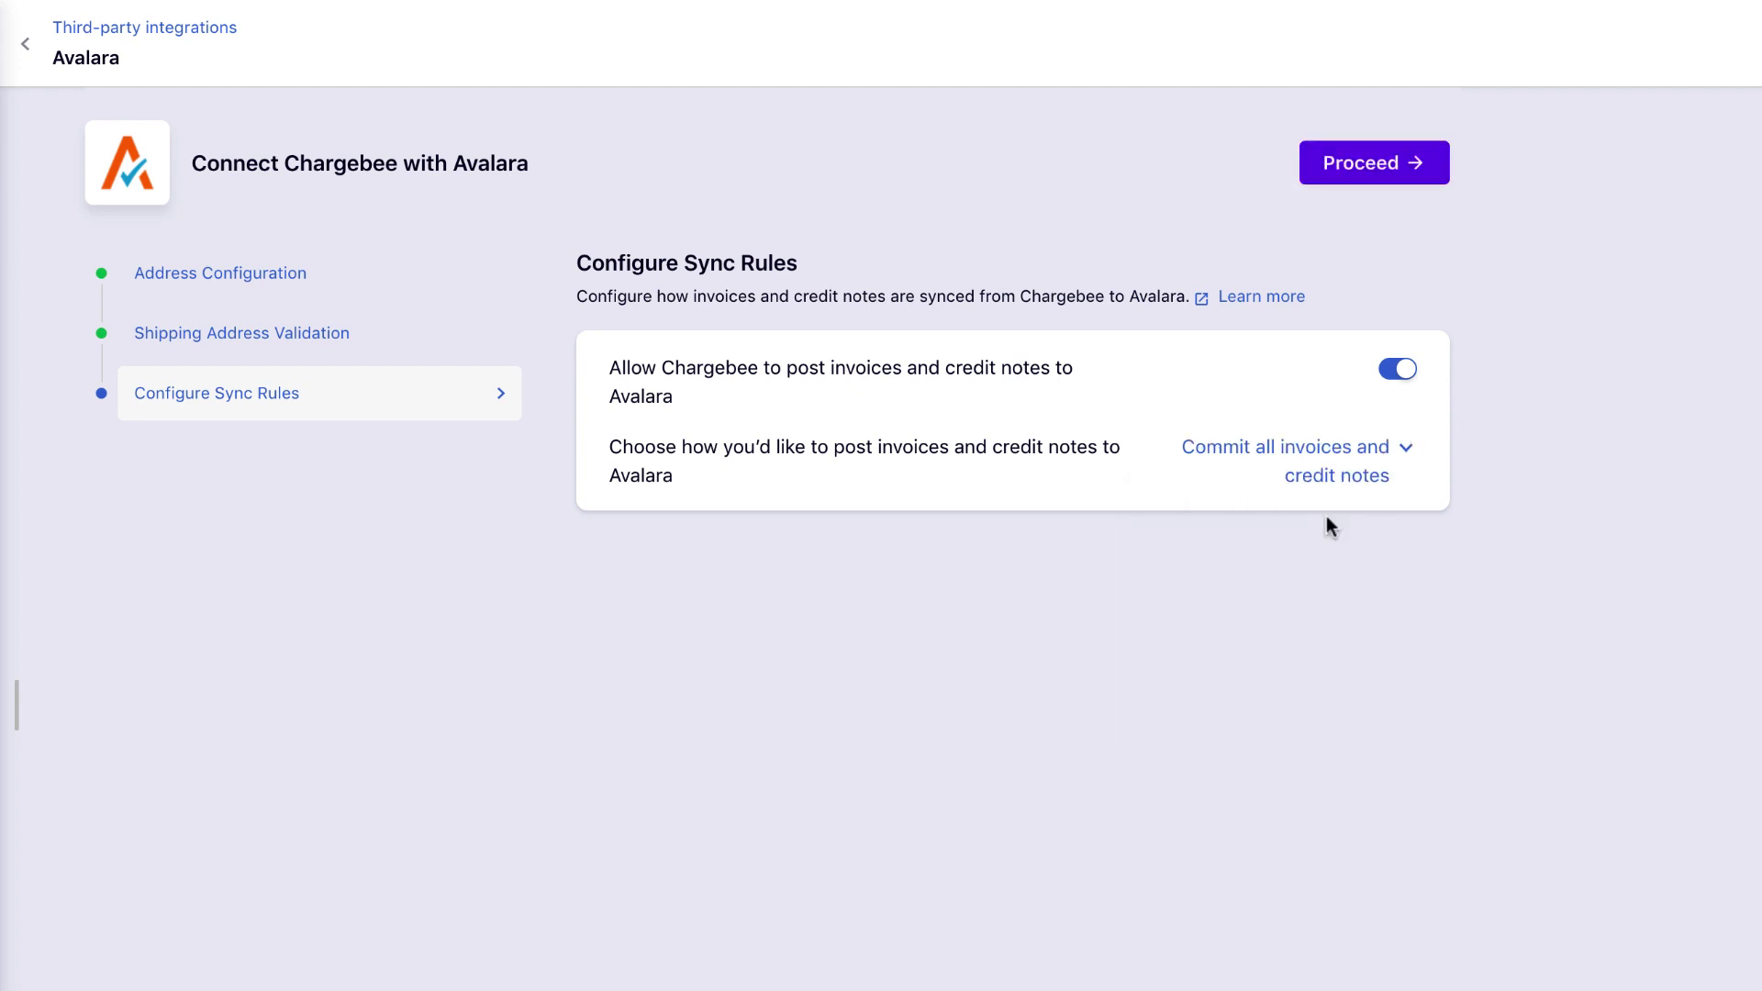
click(1351, 170)
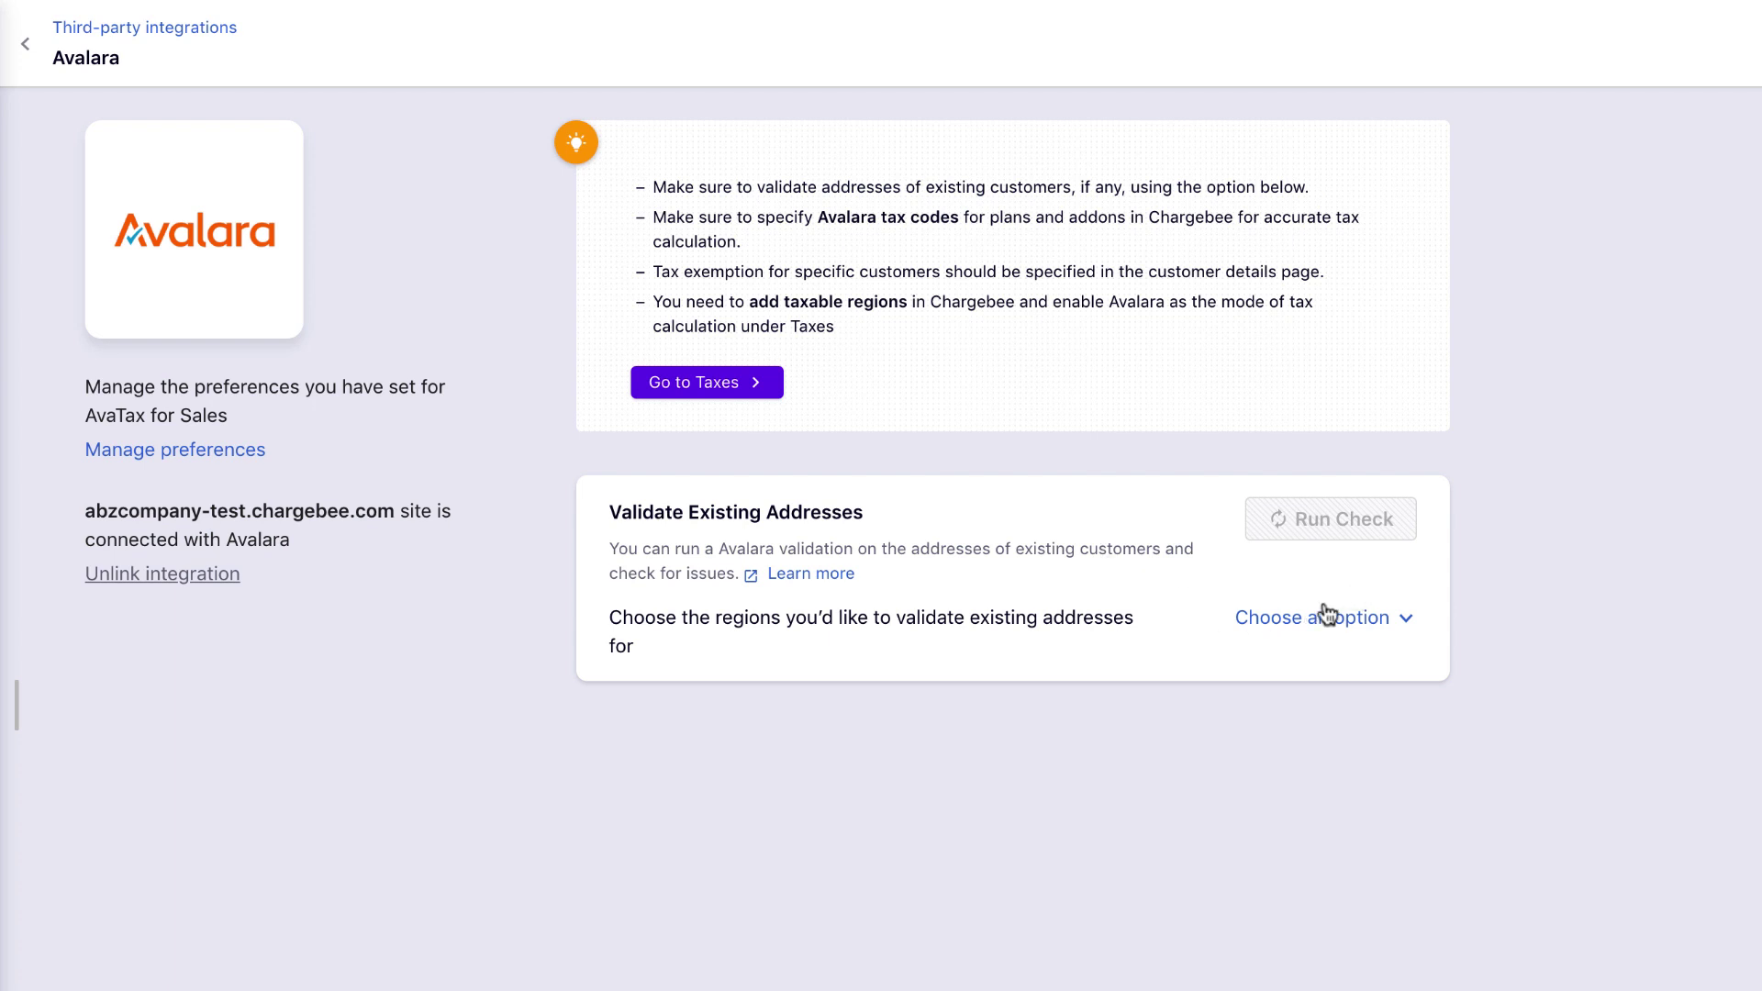
Run the existing-address validation check for the United States region.
click(1327, 624)
text(uni)
click(1018, 929)
click(1340, 520)
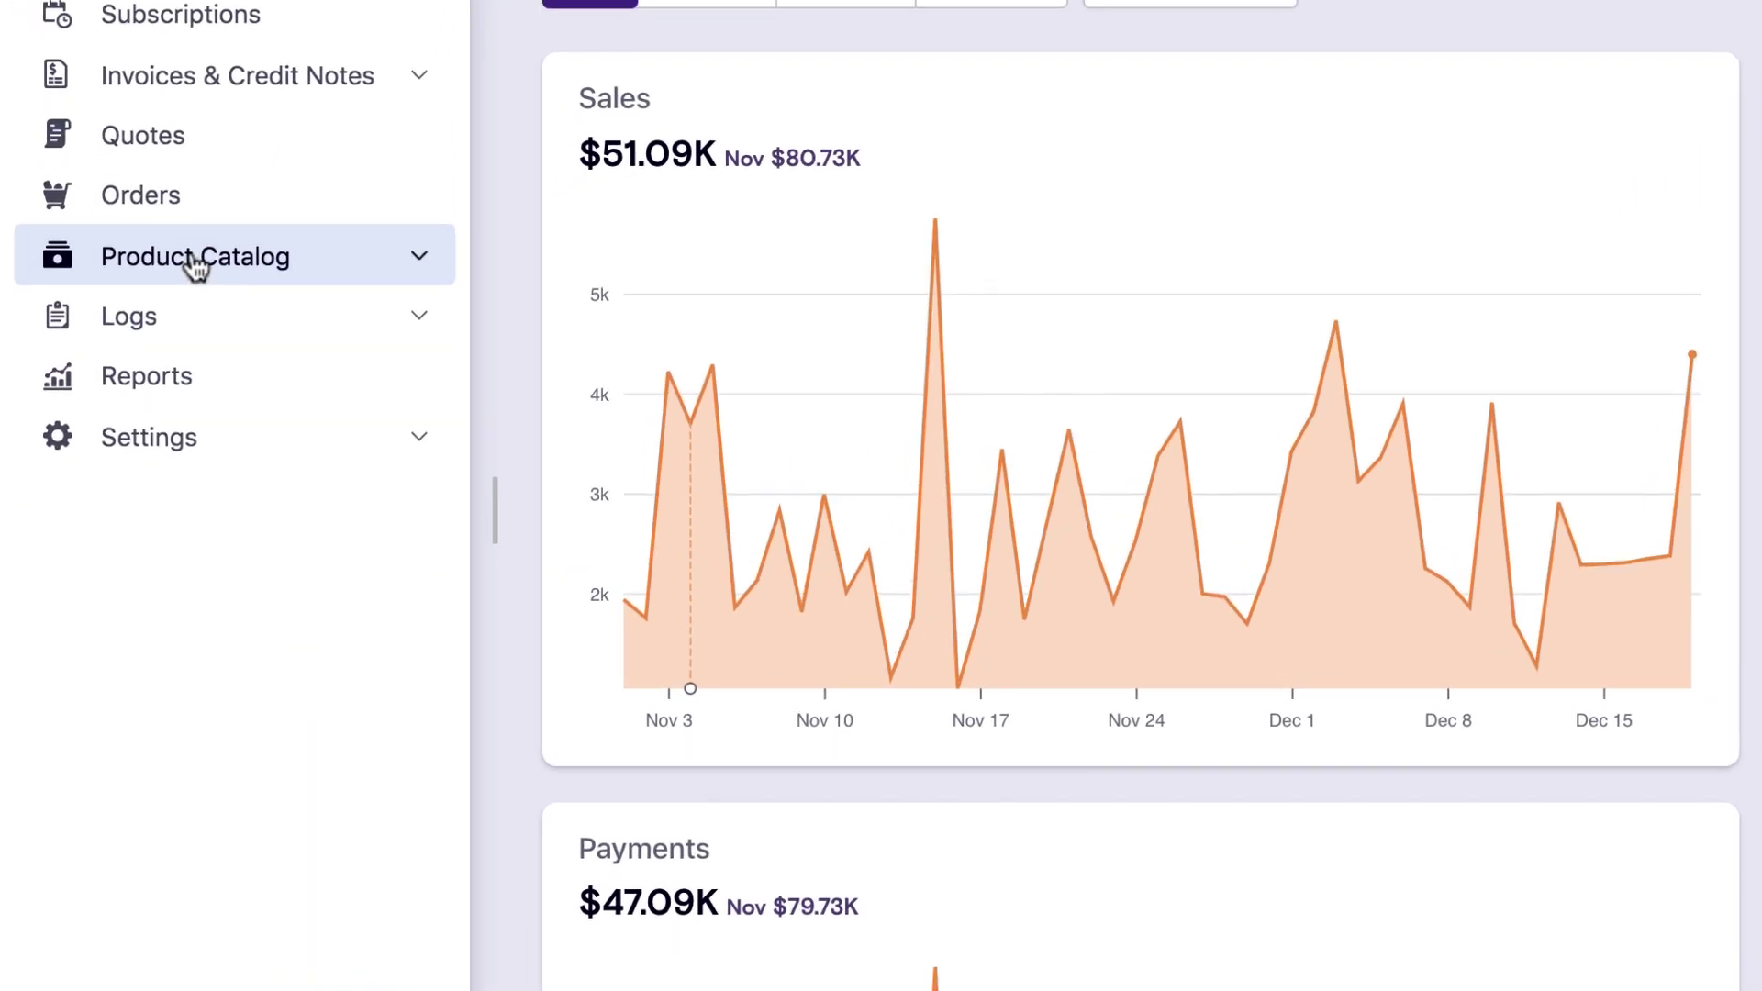
Edit Bizzy World - Annual Plan from Product Catalog > Plans and mark it subject to taxes.
click(114, 399)
click(183, 314)
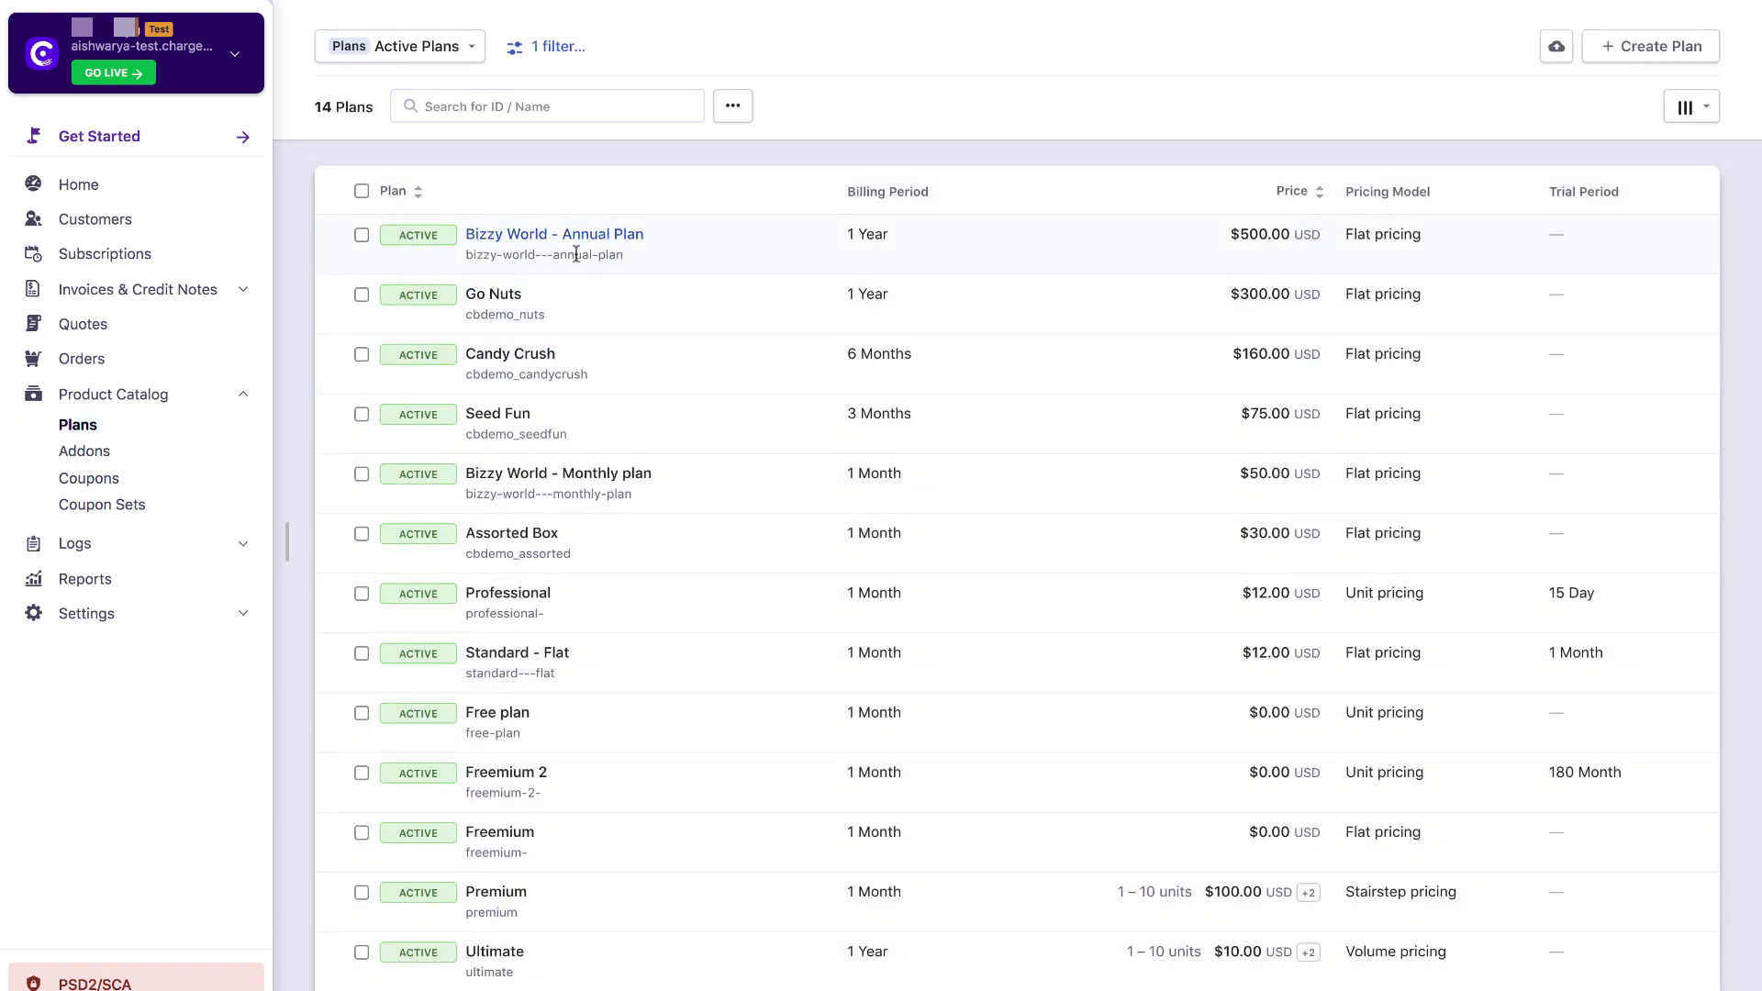
click(576, 241)
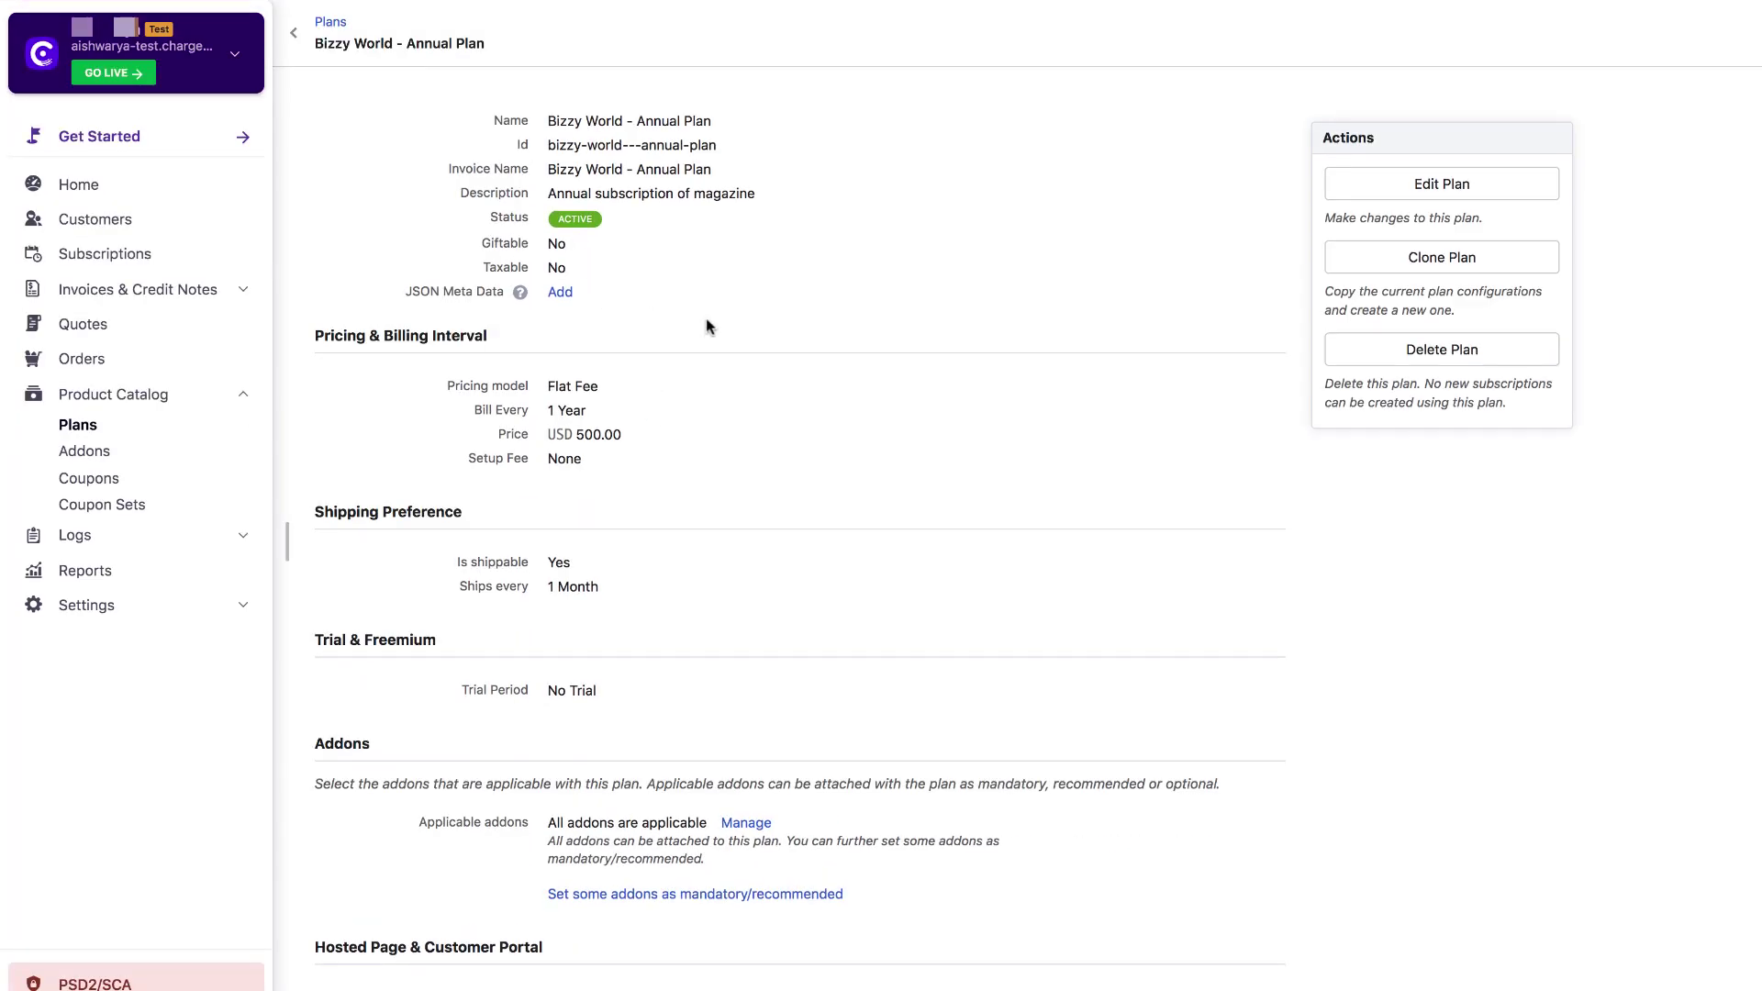
click(1441, 184)
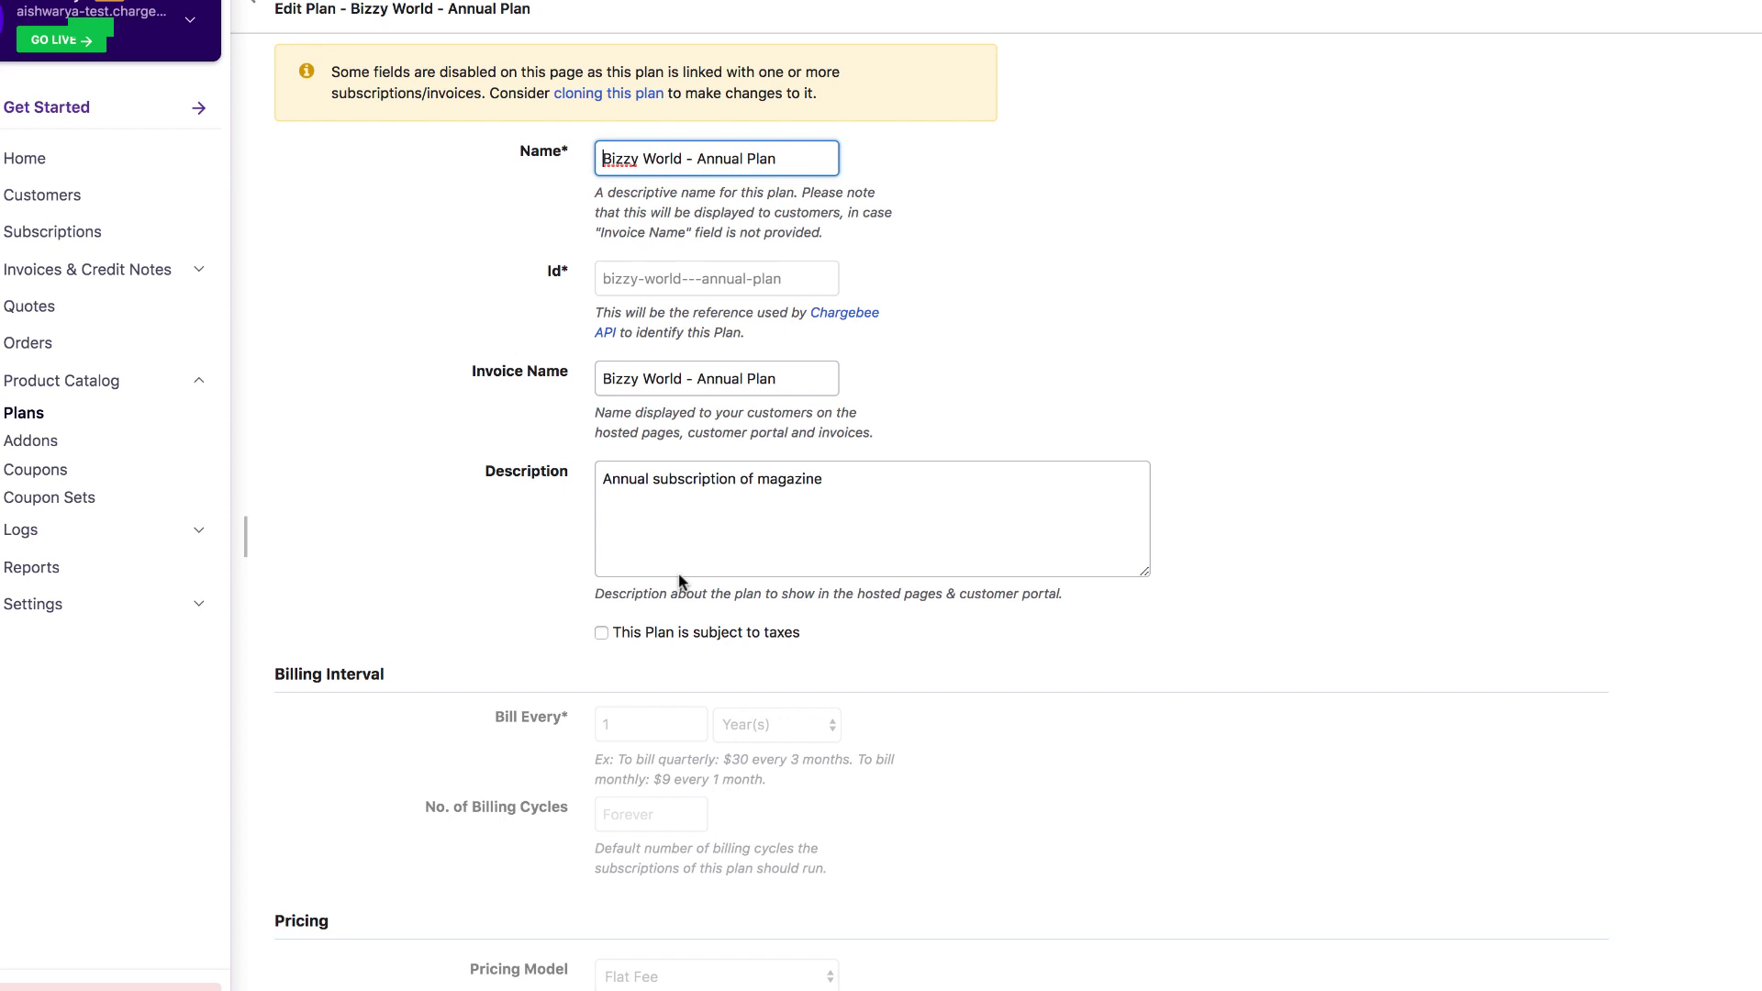
click(601, 632)
click(751, 710)
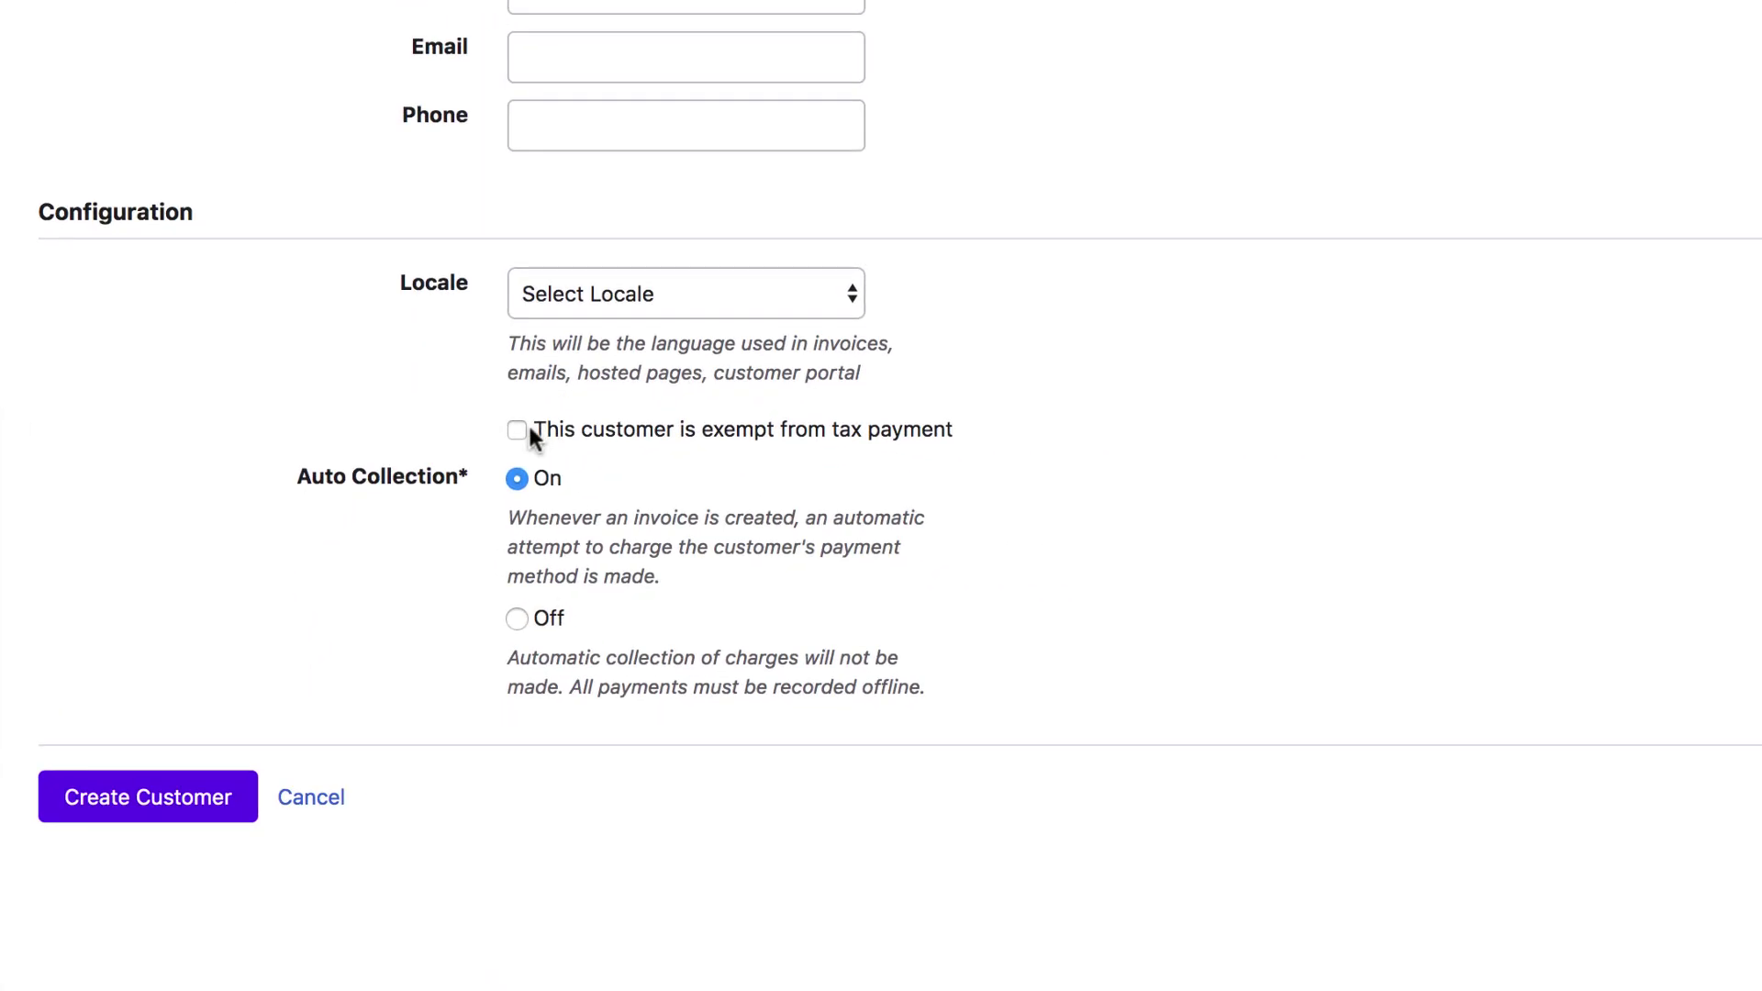
Mark the new customer tax-exempt and scroll to the Avalara Entity Code and Exemption Number fields.
click(518, 430)
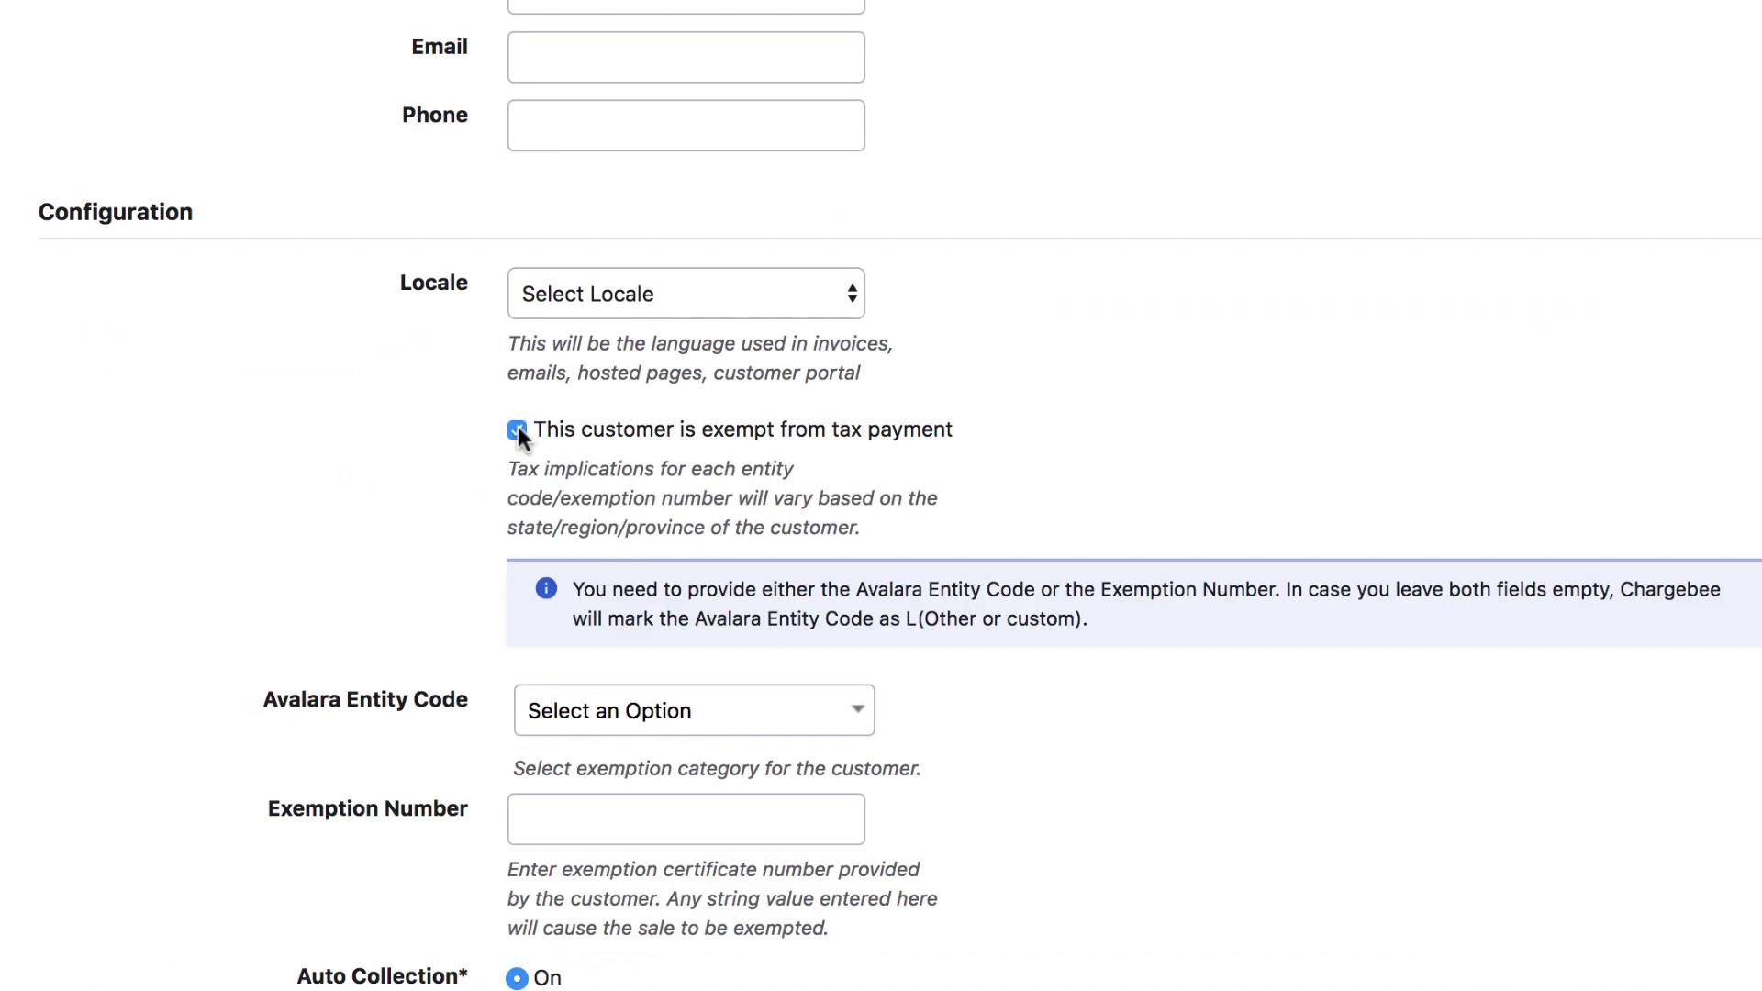
scroll(517, 426, down, 3)
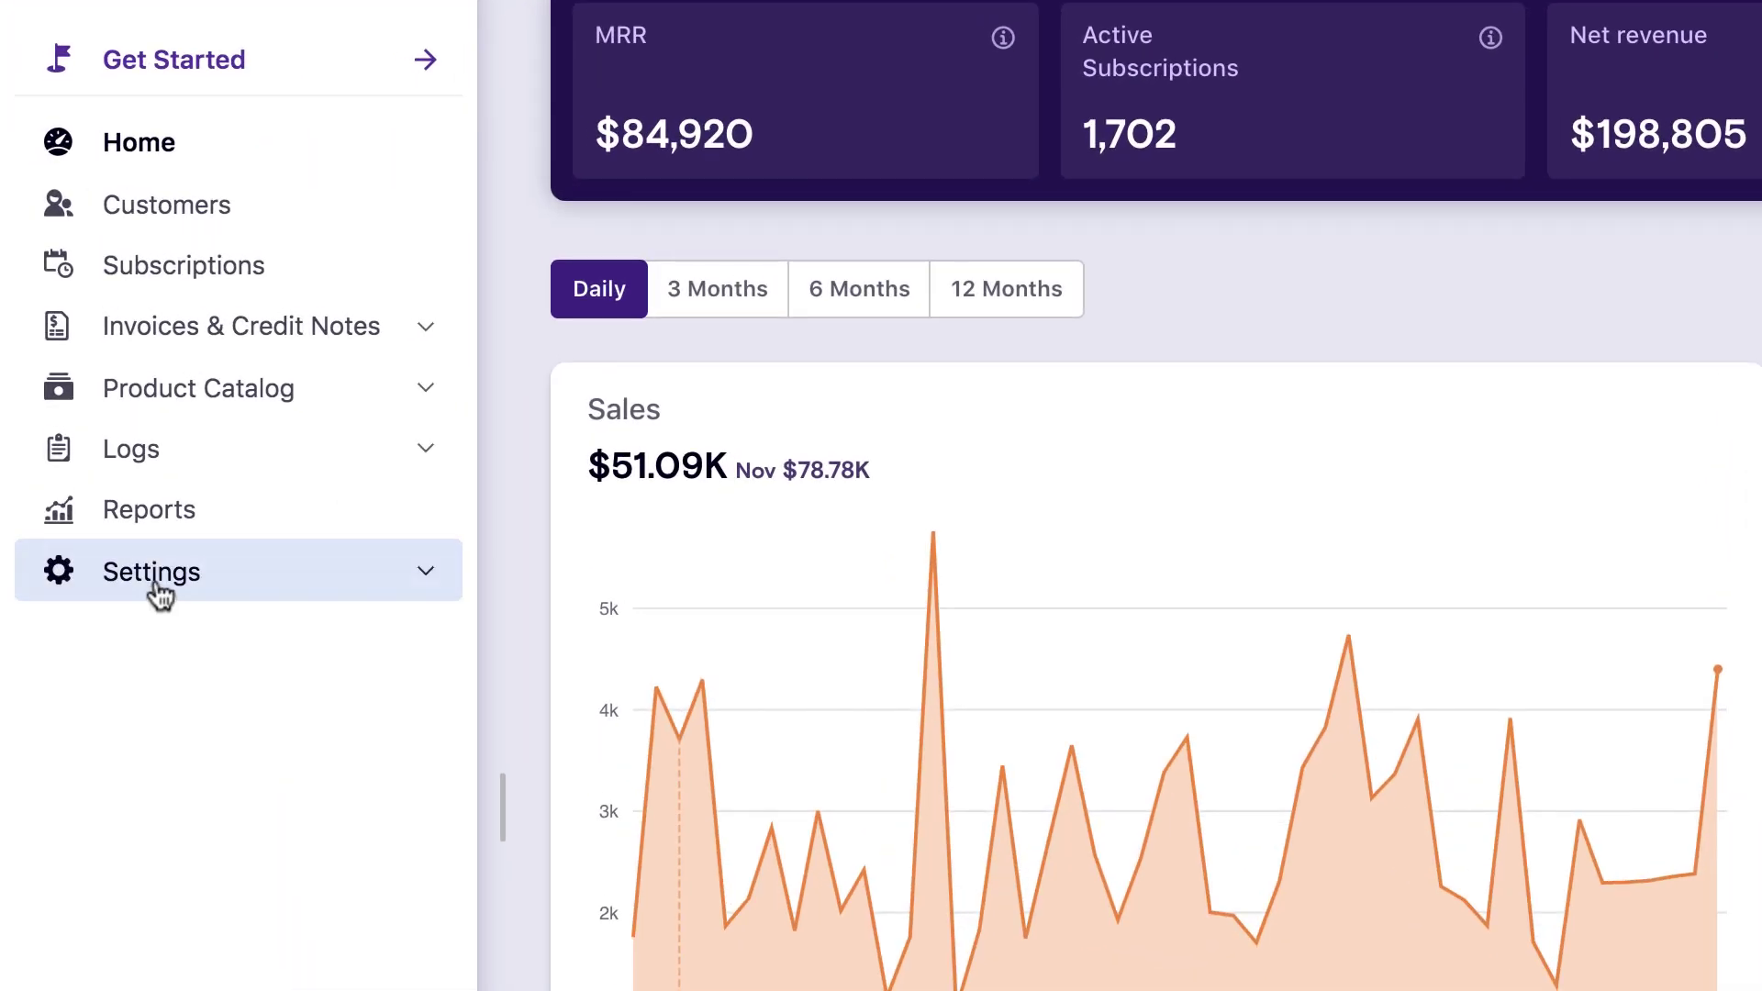
Choose Avalara as the United States tax region's calculator under Settings > Configure Chargebee > Taxes.
click(159, 596)
click(117, 628)
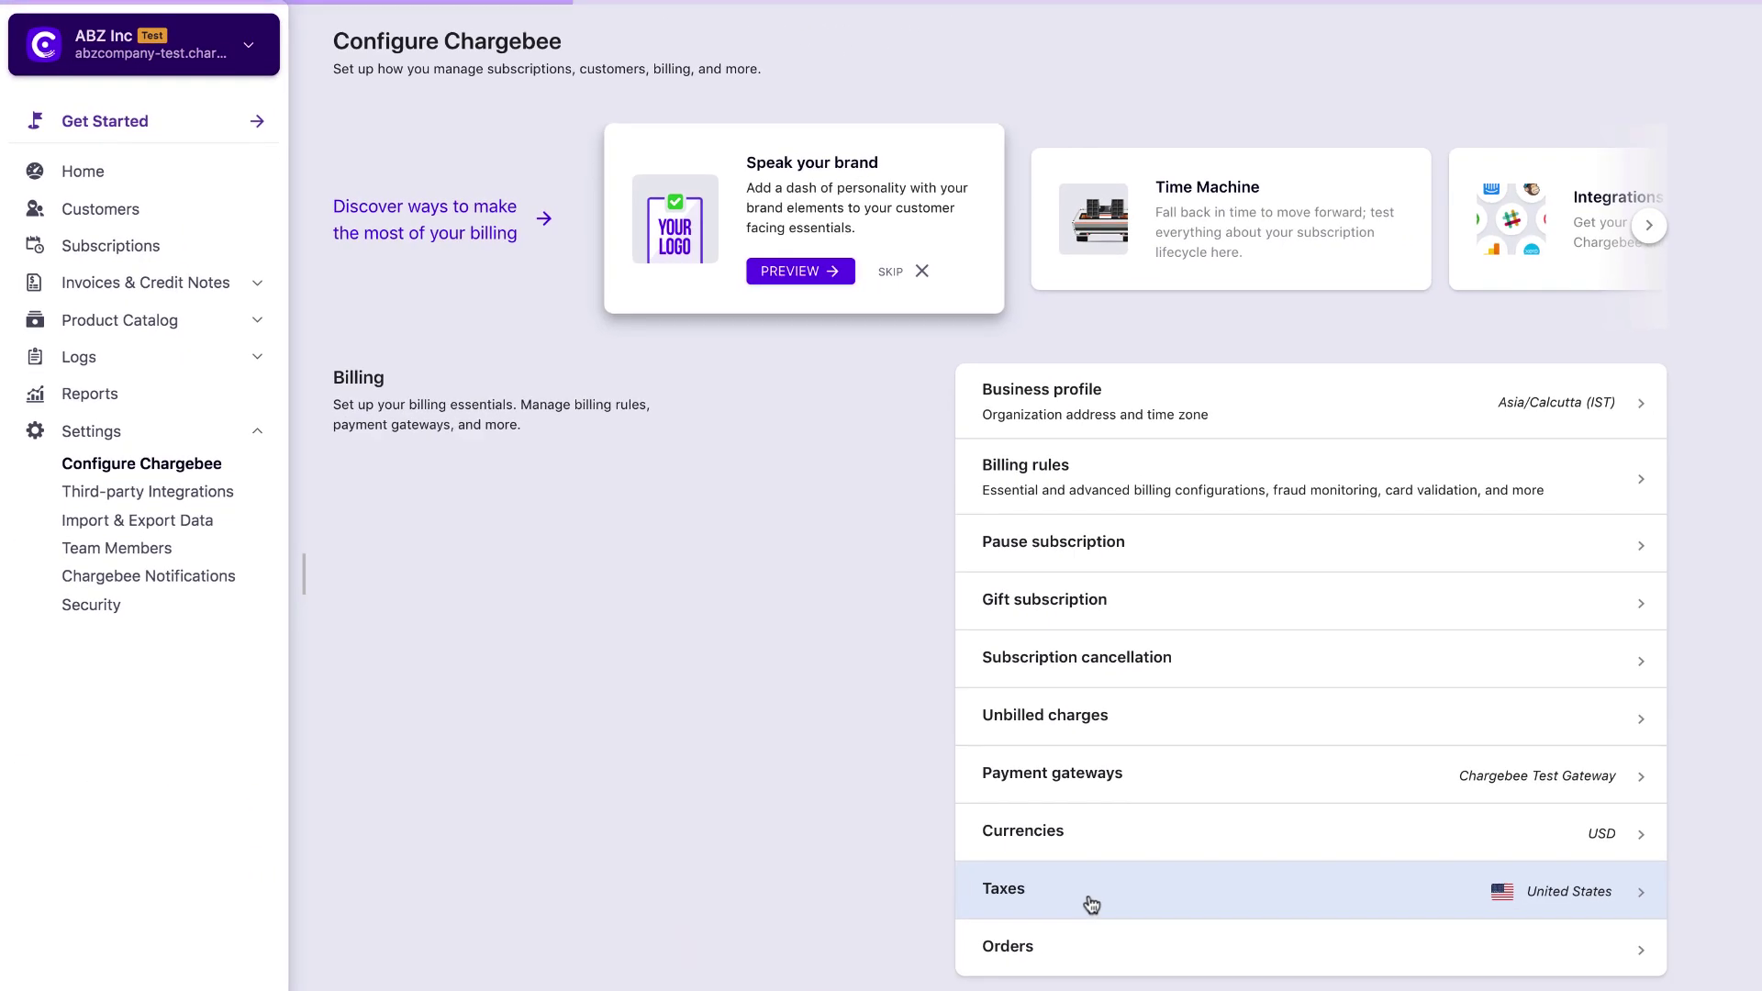
click(1091, 904)
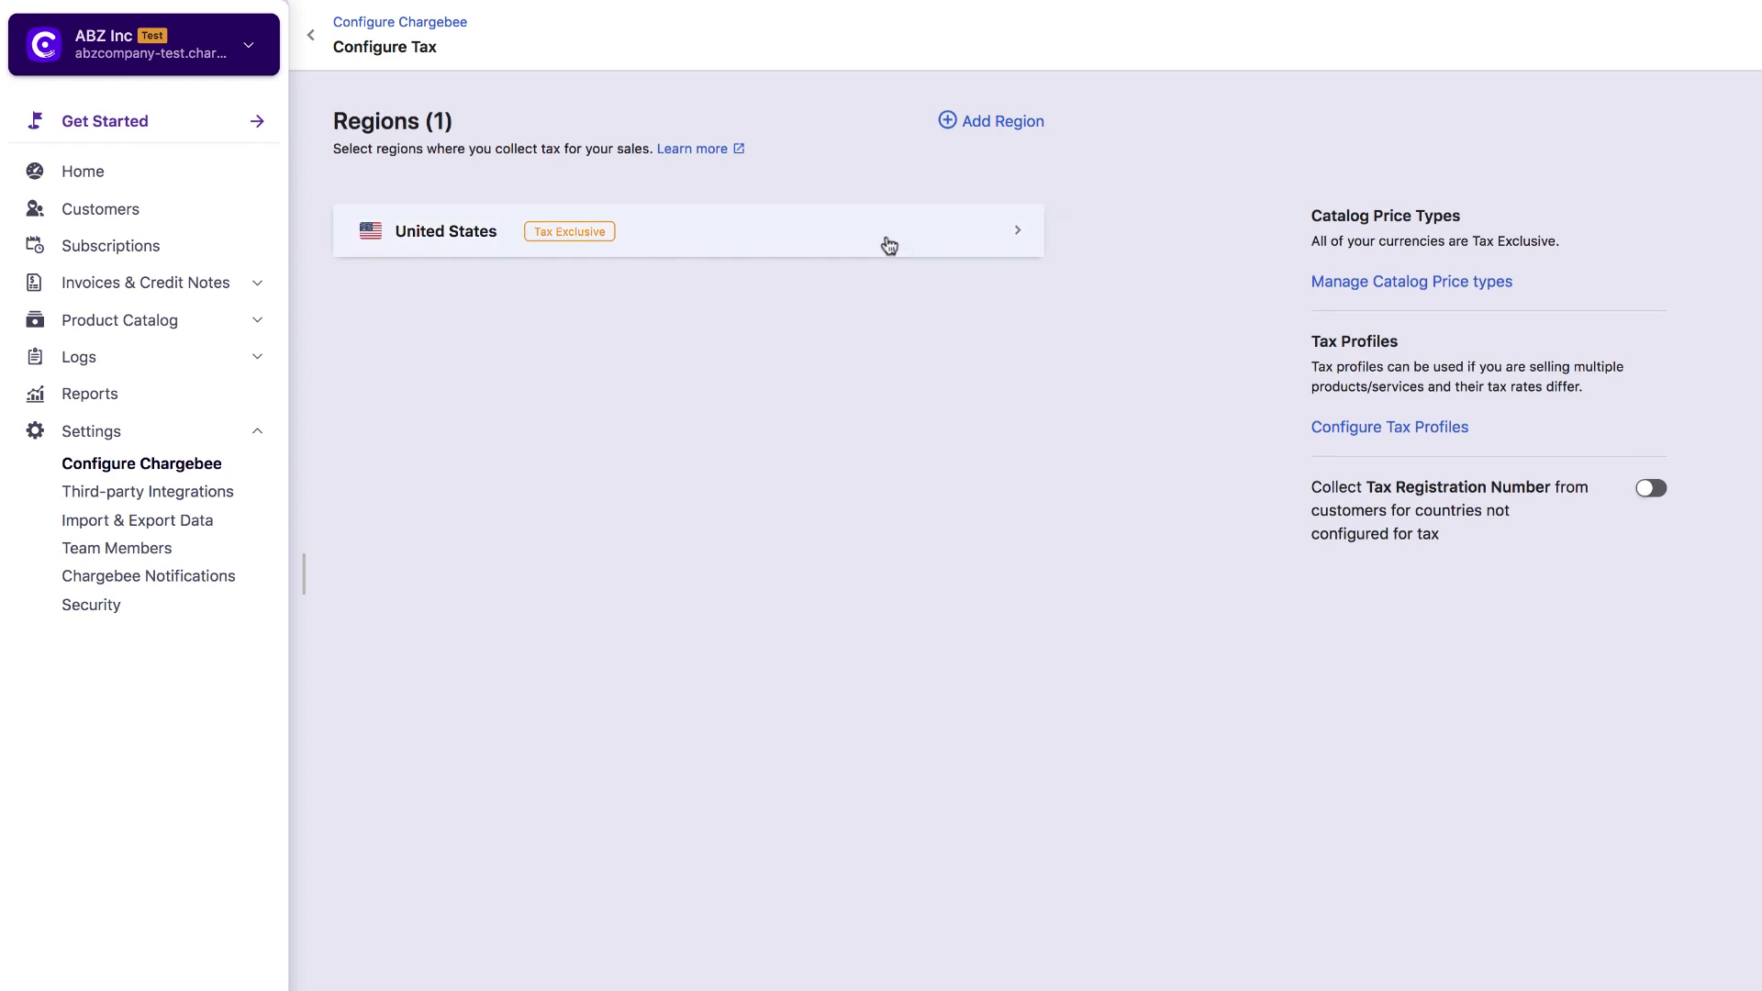
click(890, 245)
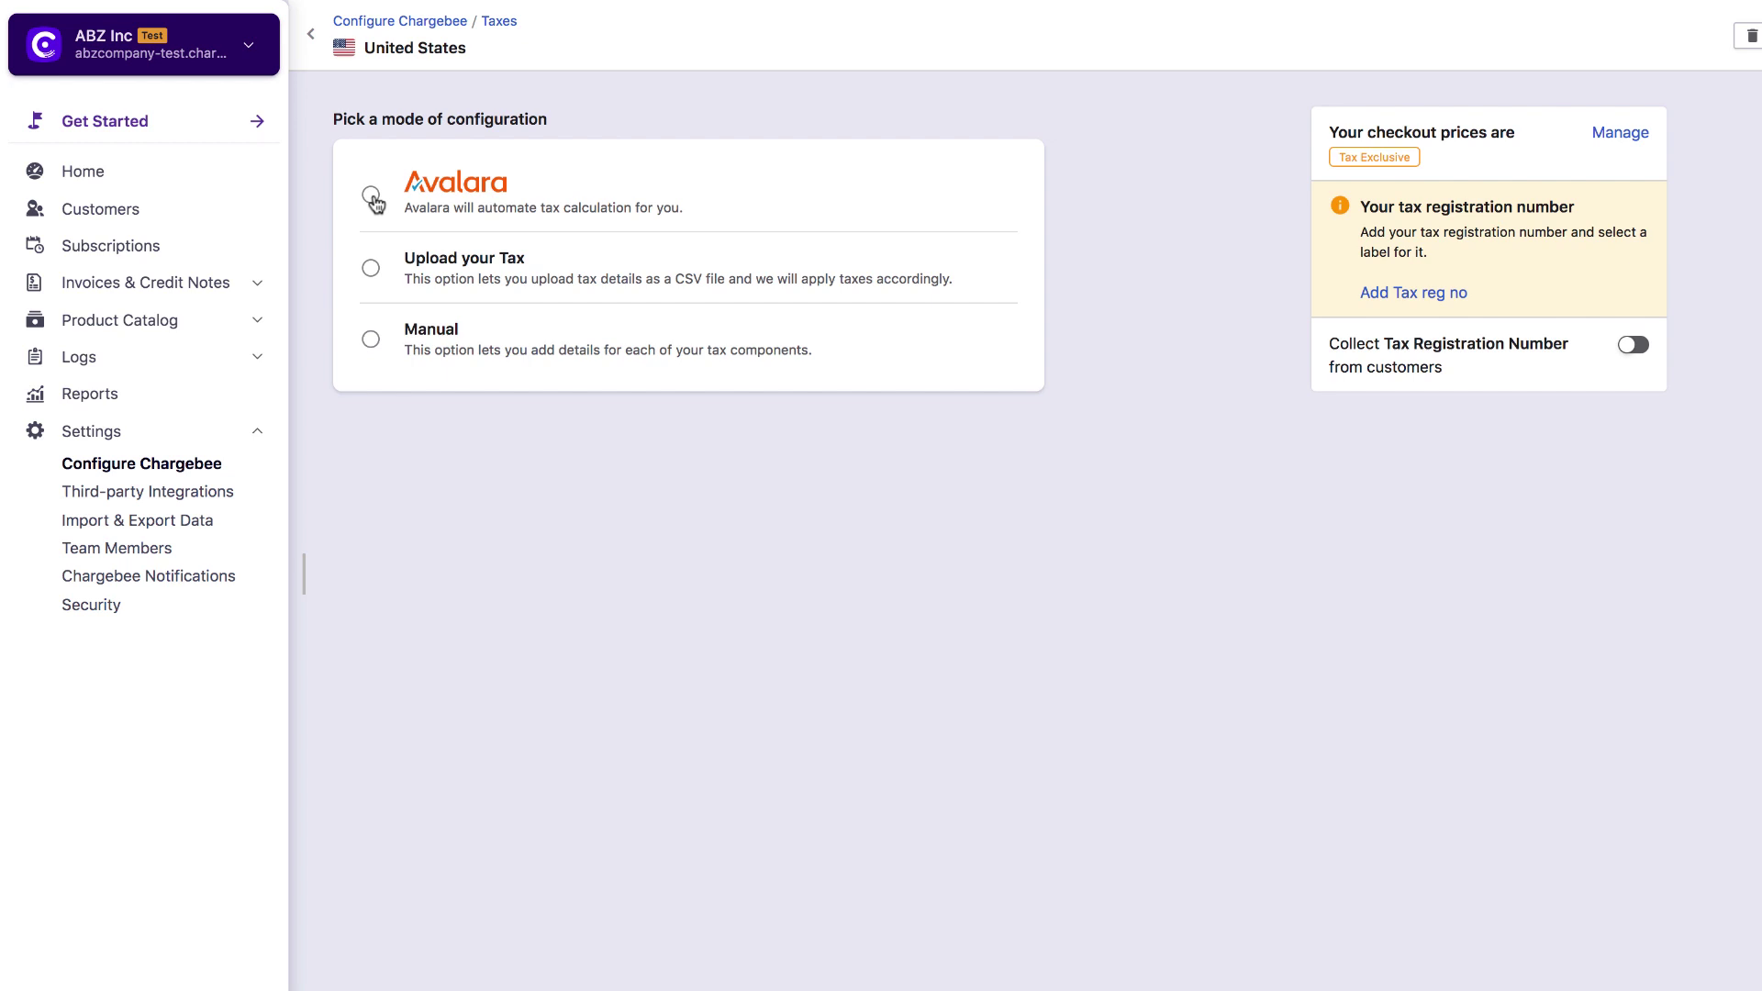
click(372, 196)
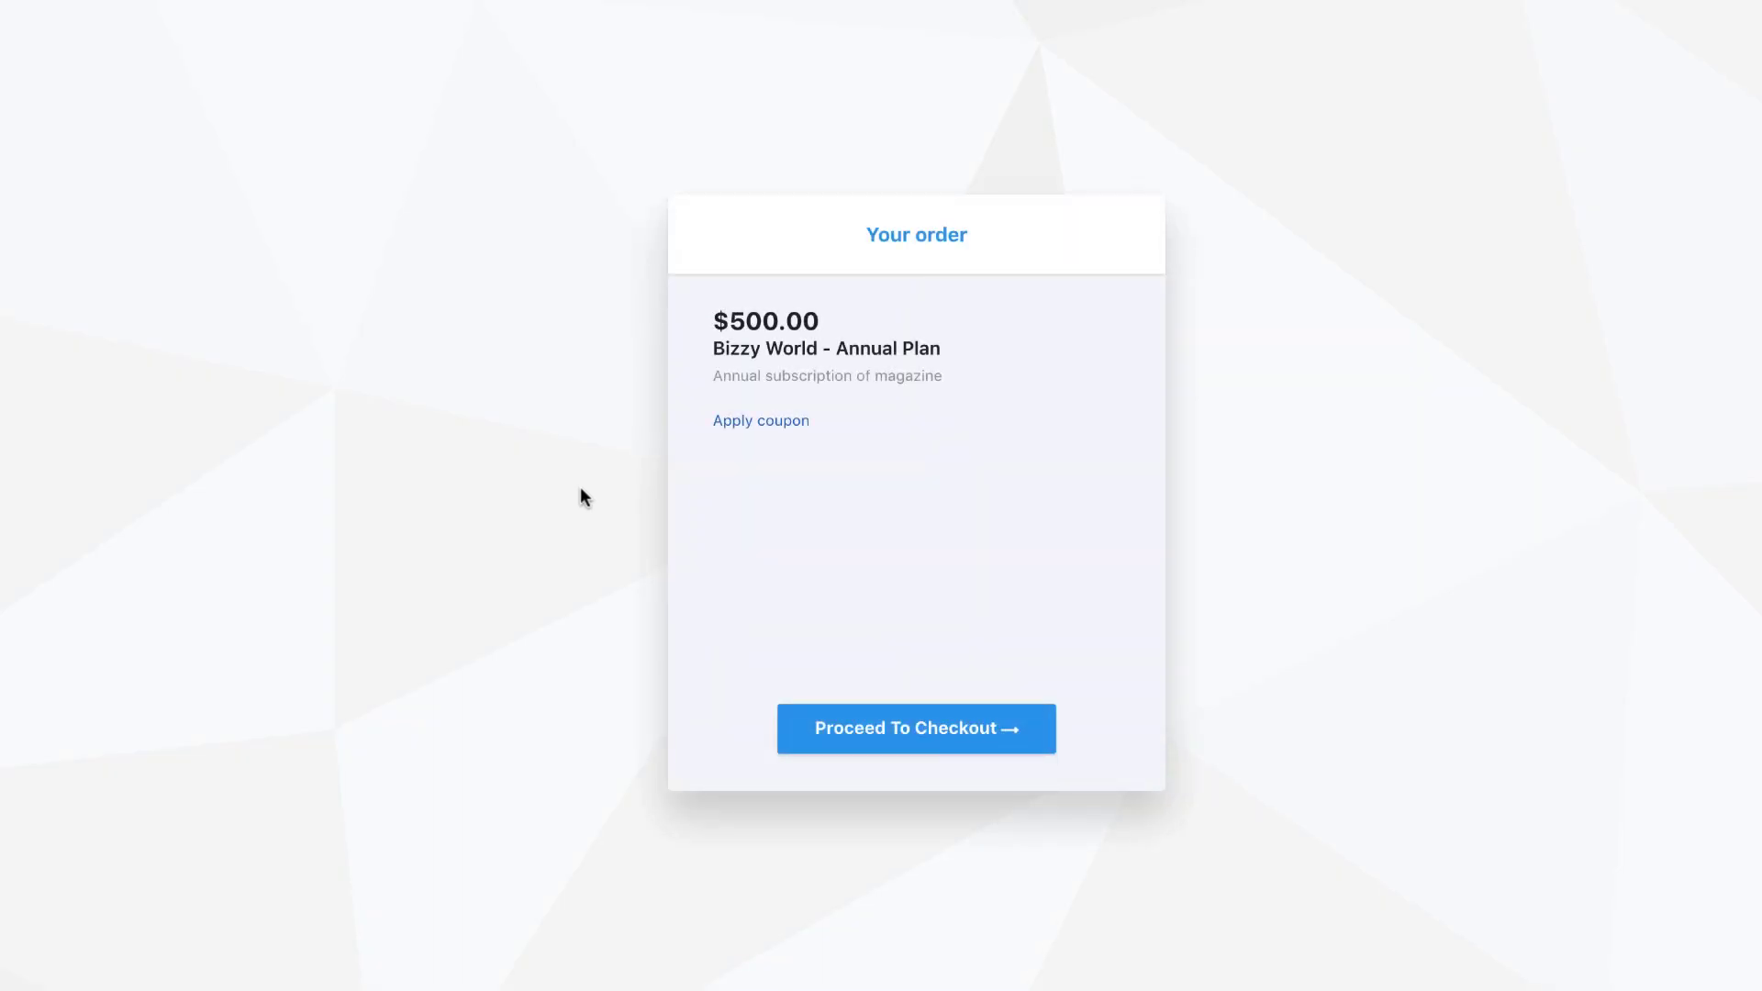
Start checkout for Bizzy World - Annual Plan and enter the customer's first name, last name and e-mail.
click(870, 728)
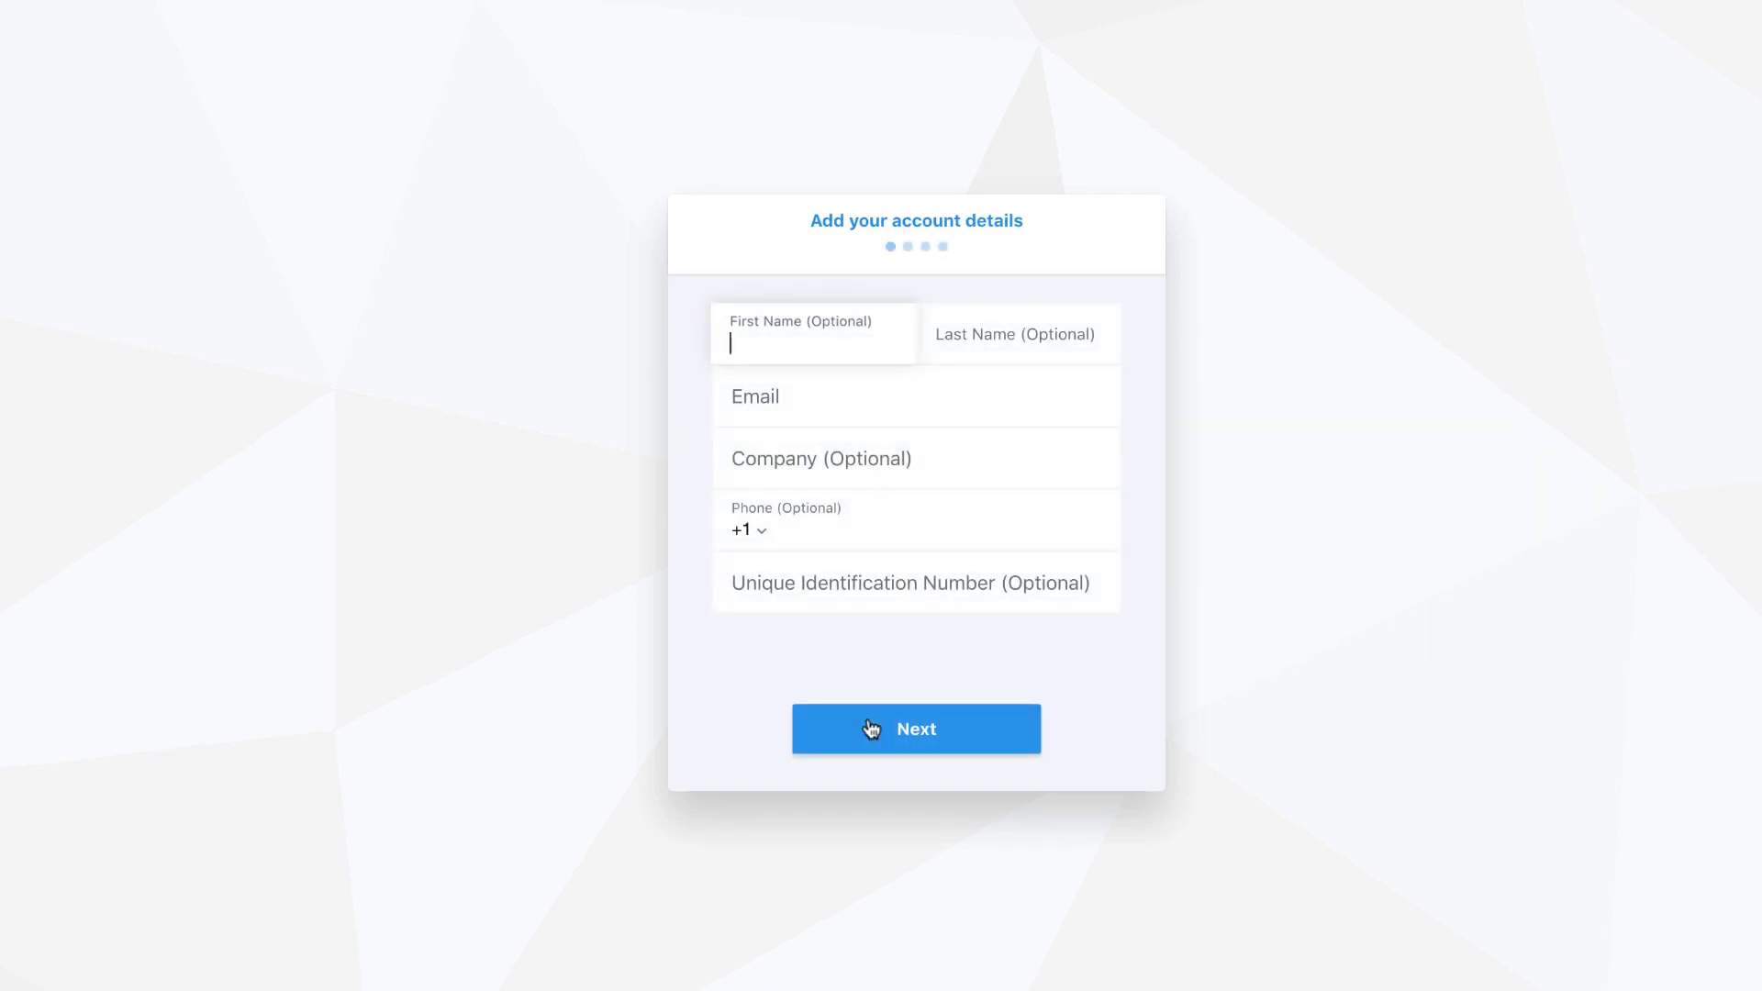
click(979, 334)
click(873, 411)
click(916, 729)
Fill in the billing name and San Francisco, California street address and submit it.
key(Tab)
click(919, 388)
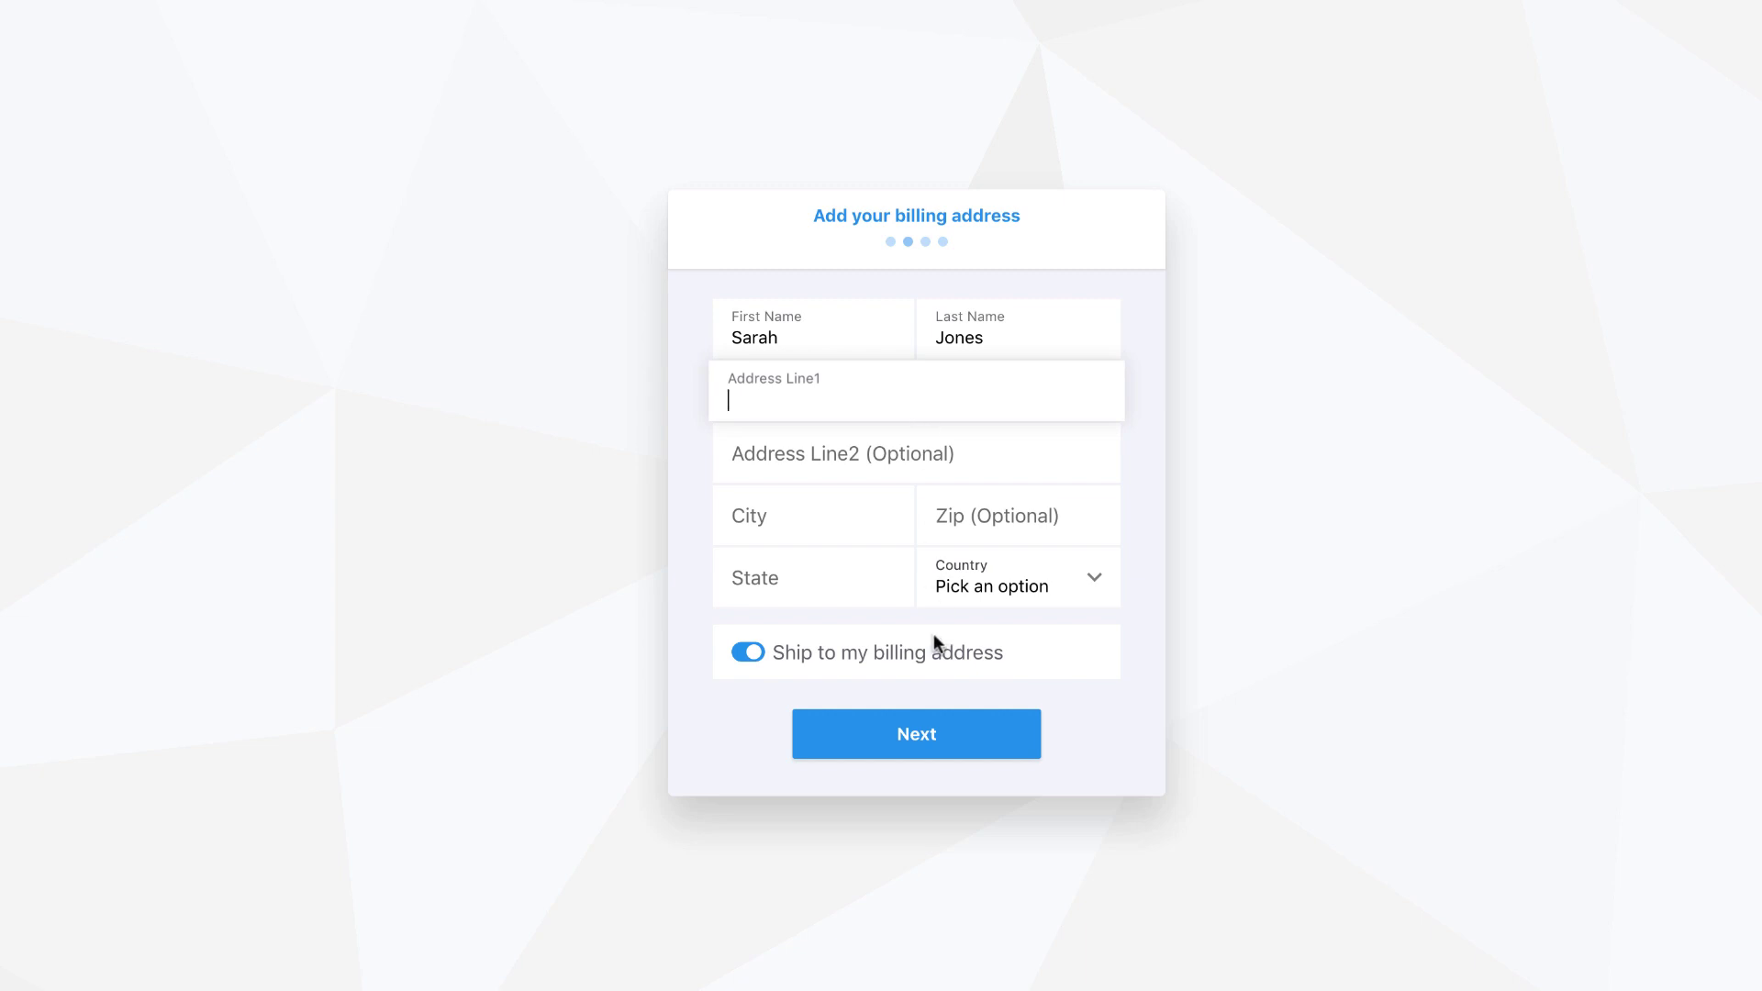
click(931, 748)
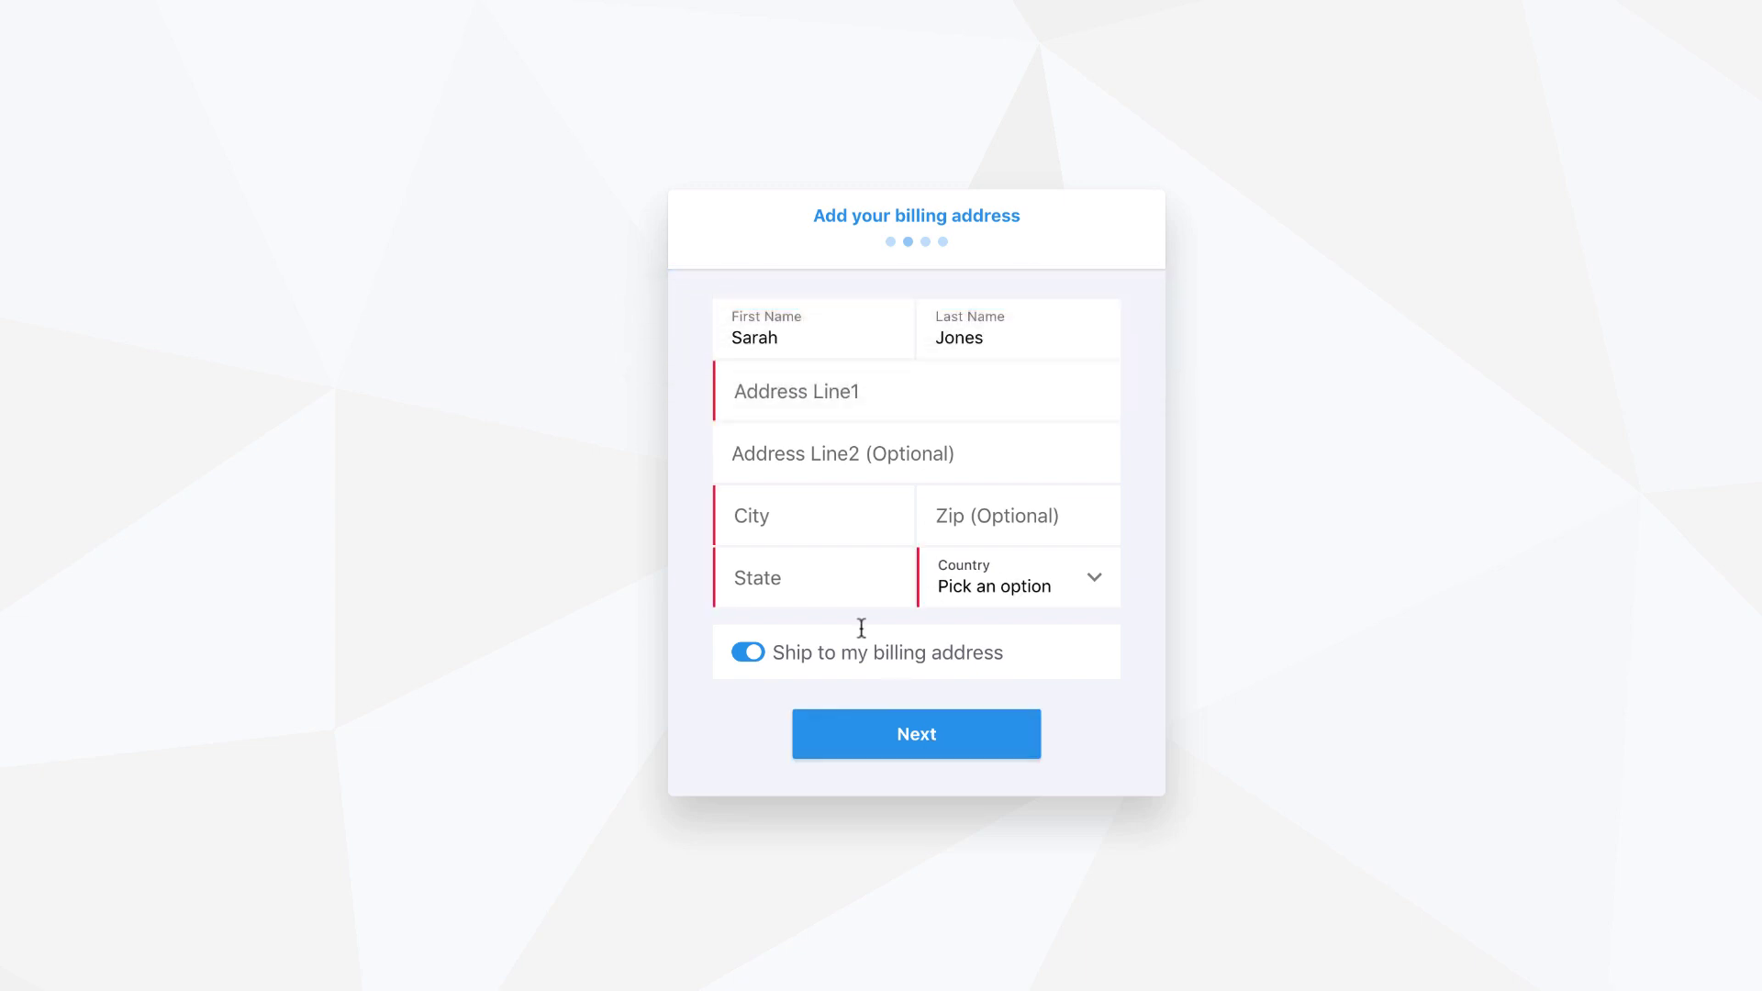
click(828, 402)
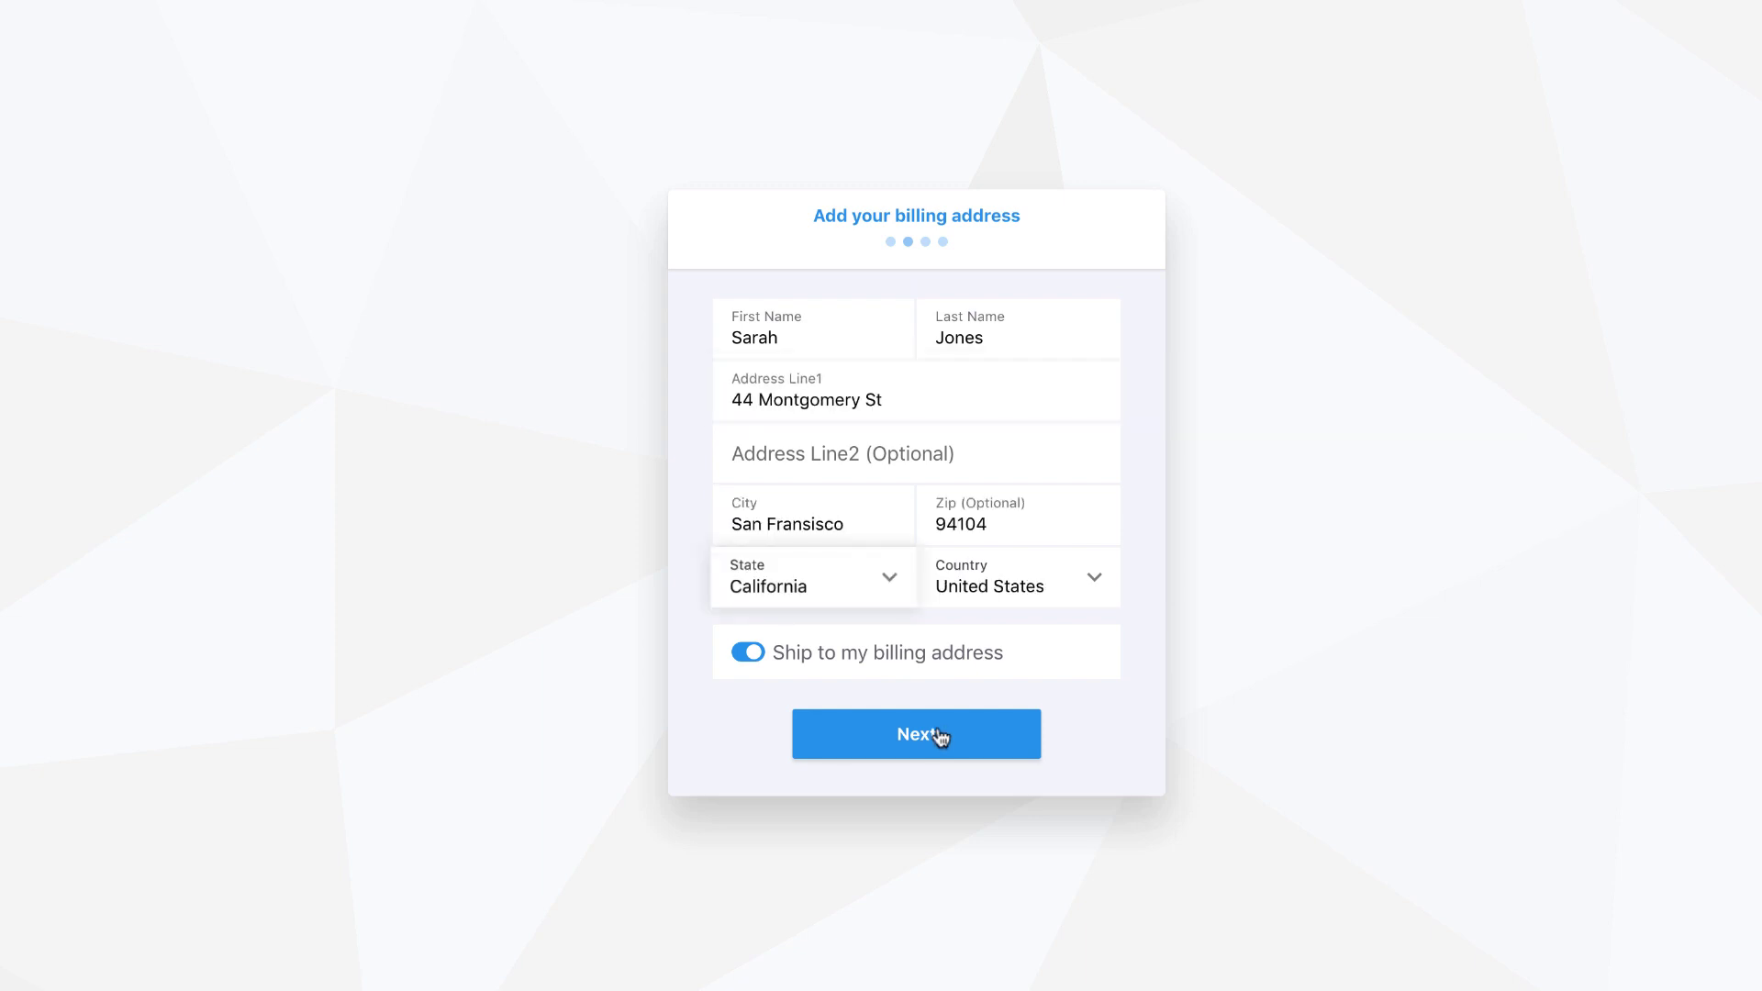
click(940, 737)
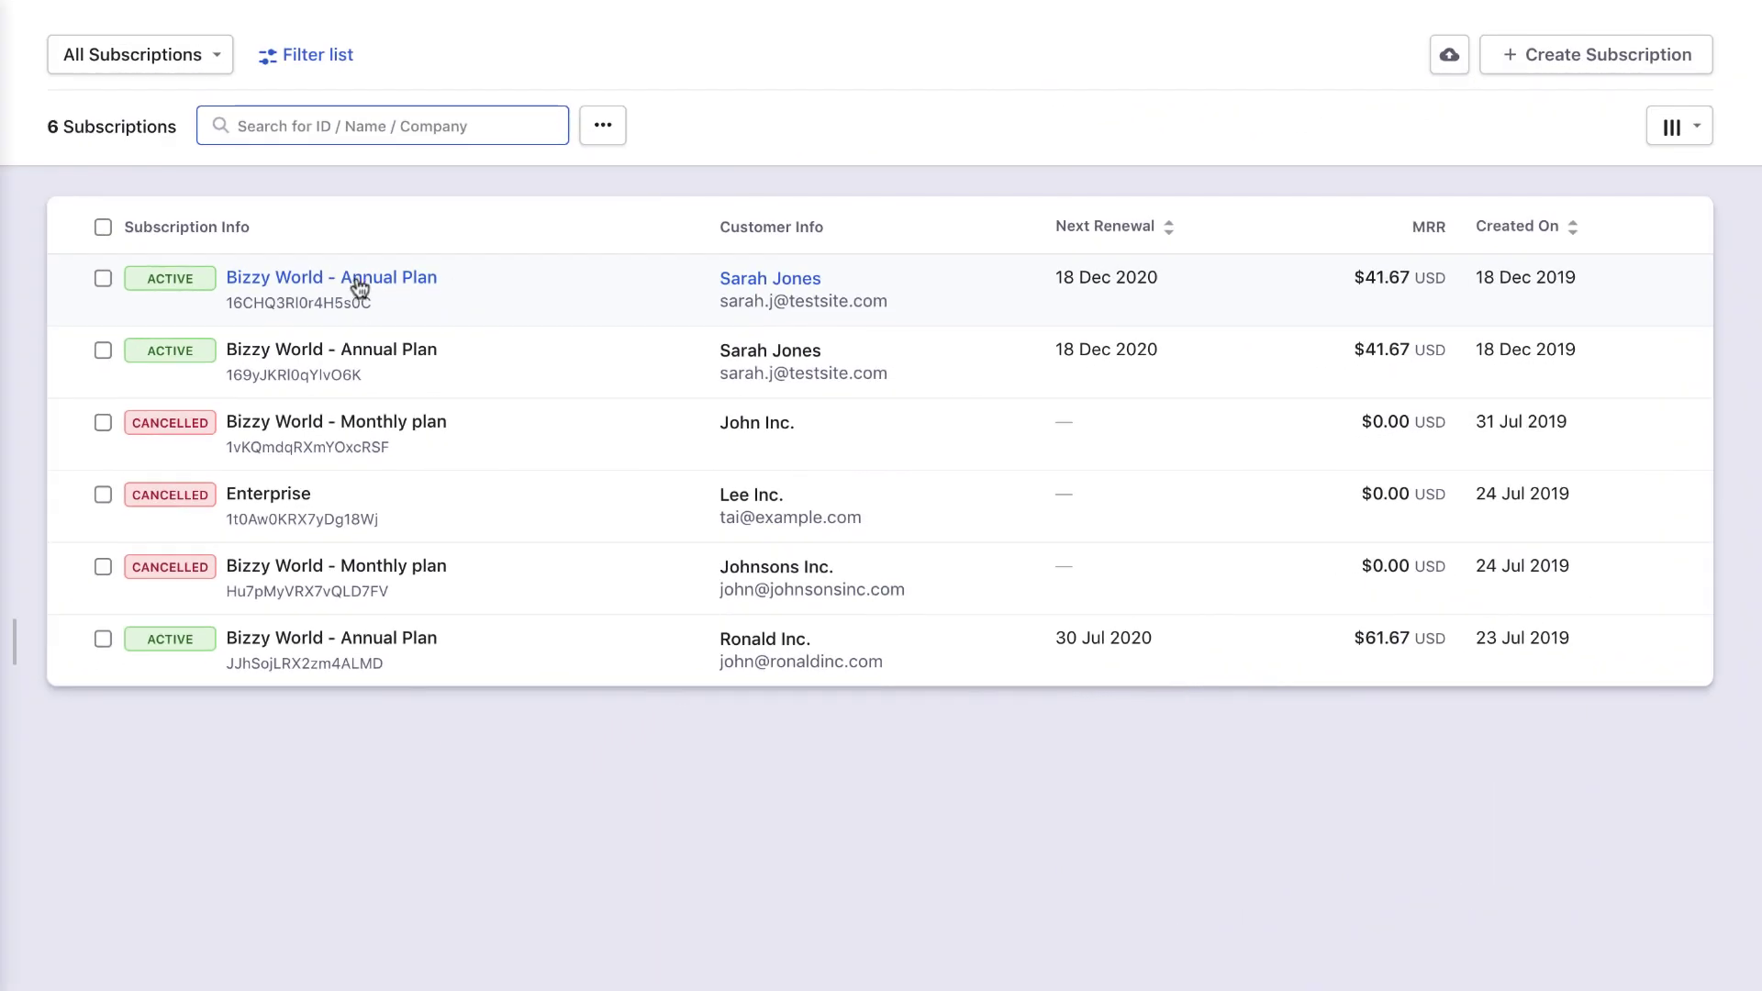
Open the Annual Plan subscription's invoice 28 ($542.50) to review its CA state, county and special tax lines.
click(353, 288)
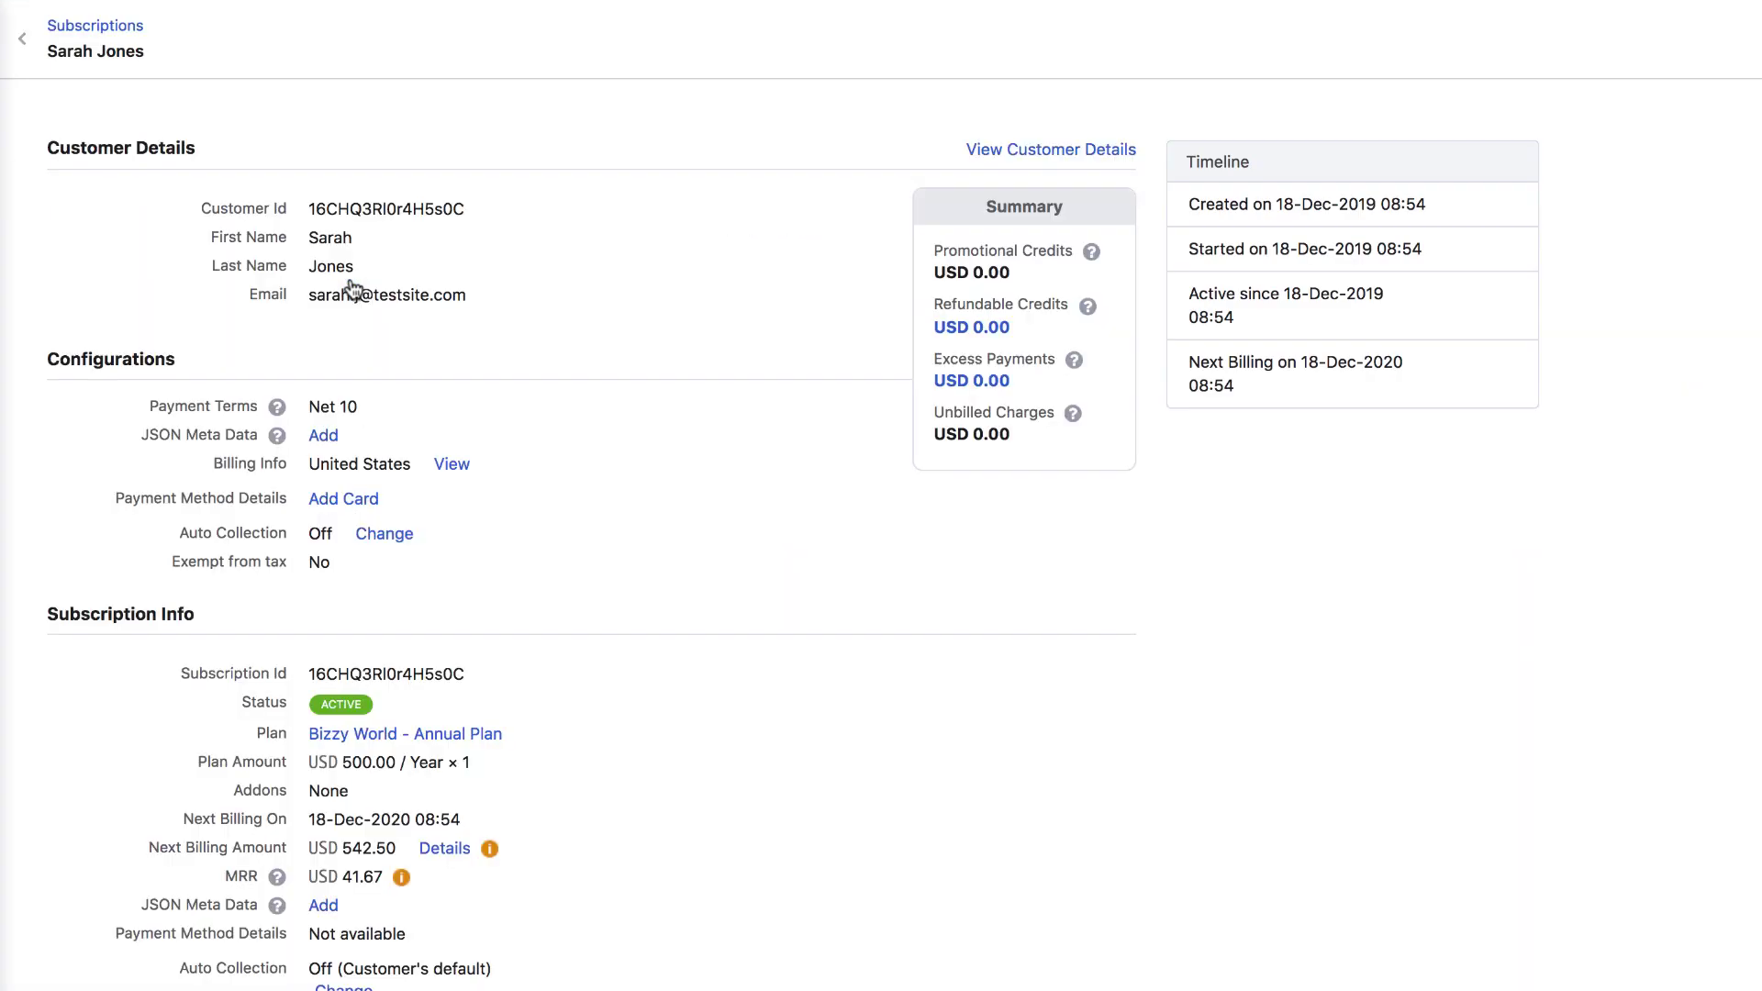
scroll(679, 537, down, 5)
scroll(679, 546, down, 4)
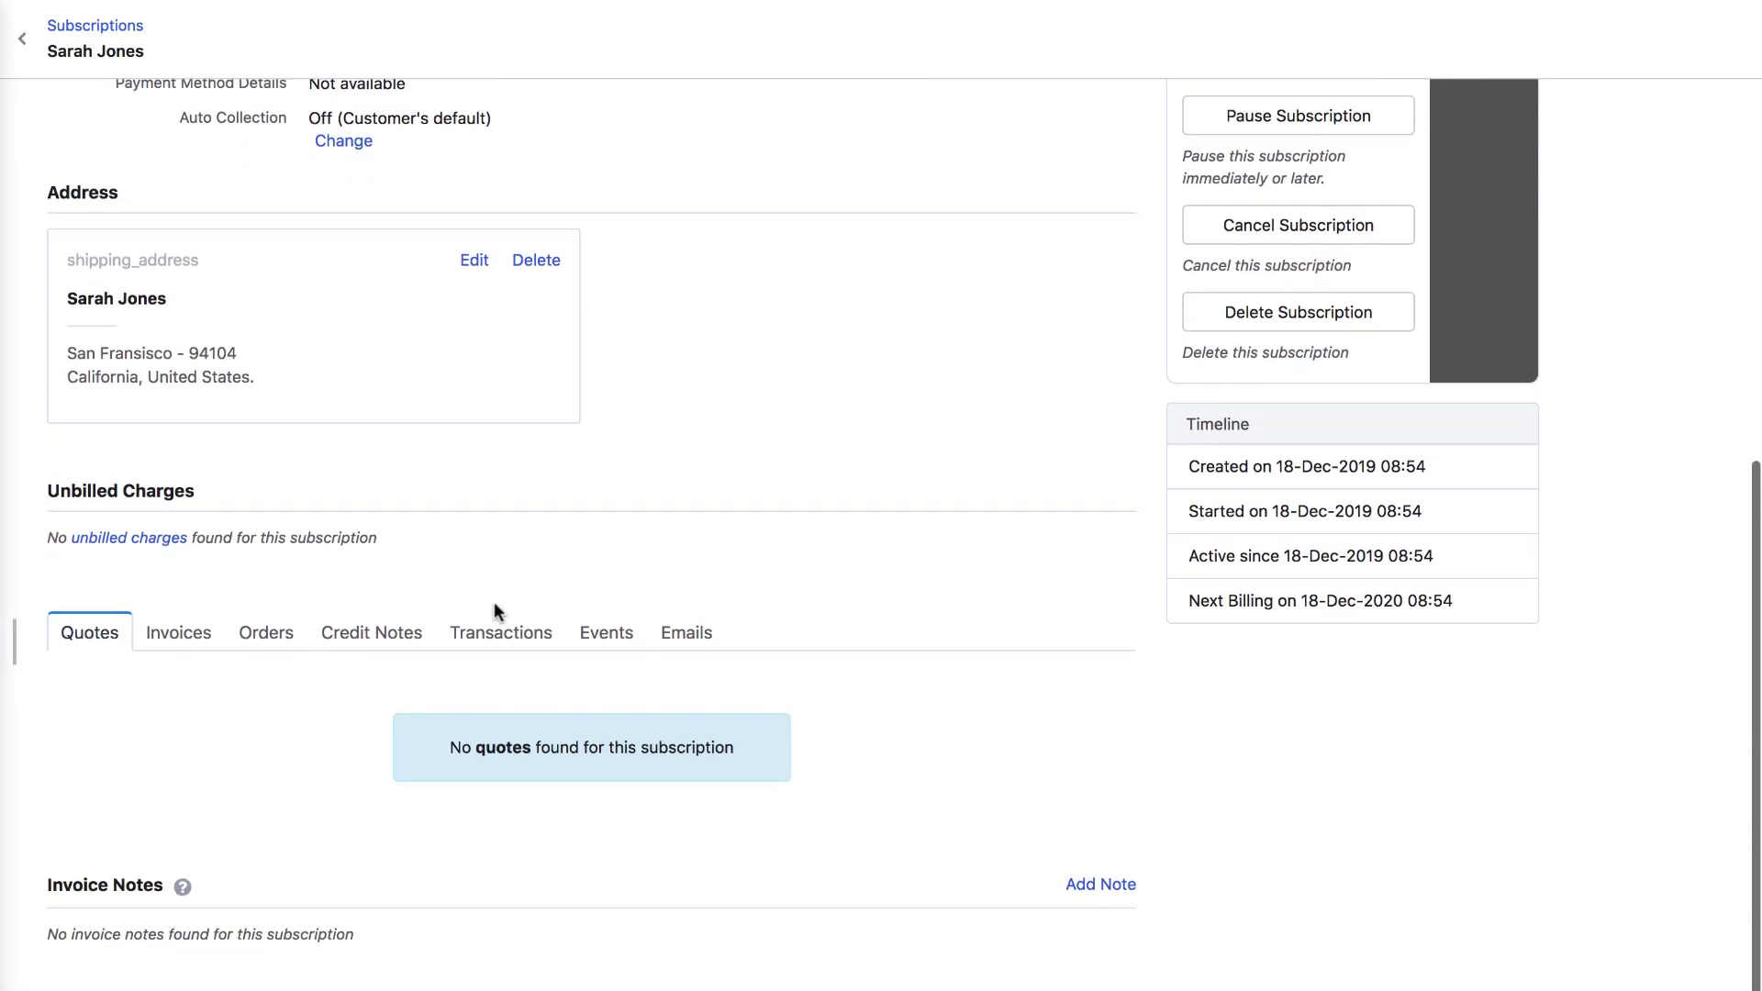
click(165, 640)
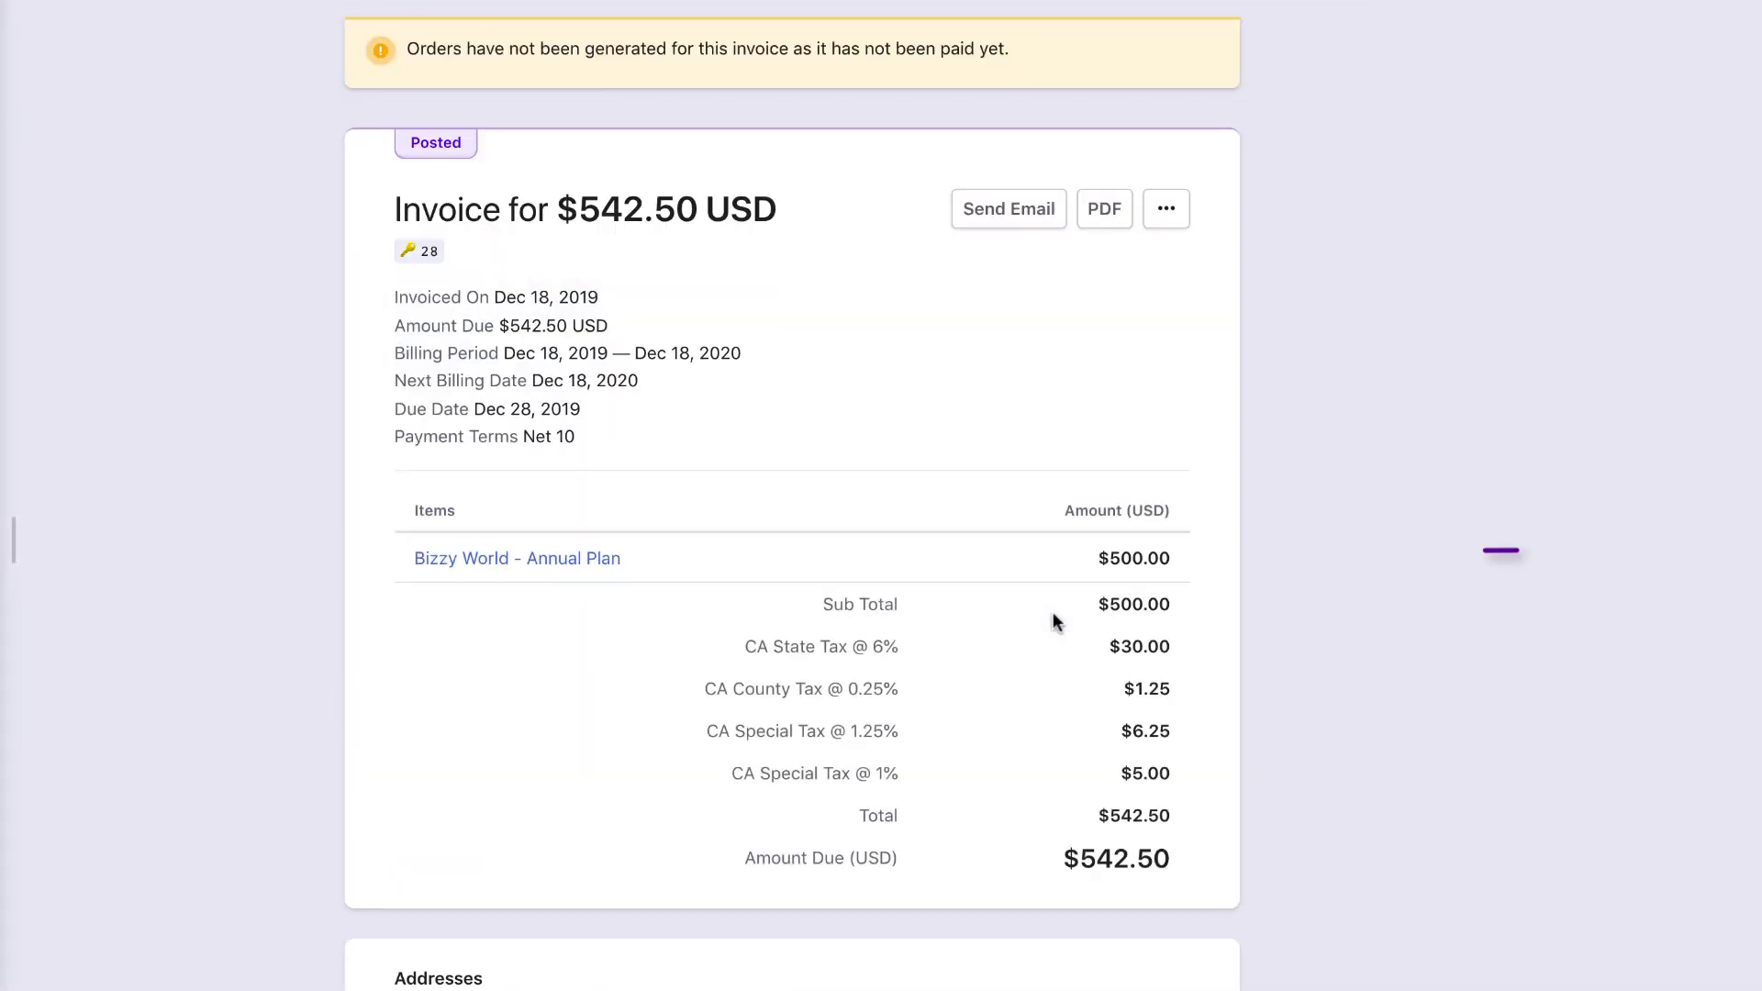
scroll(1054, 621, down, 2)
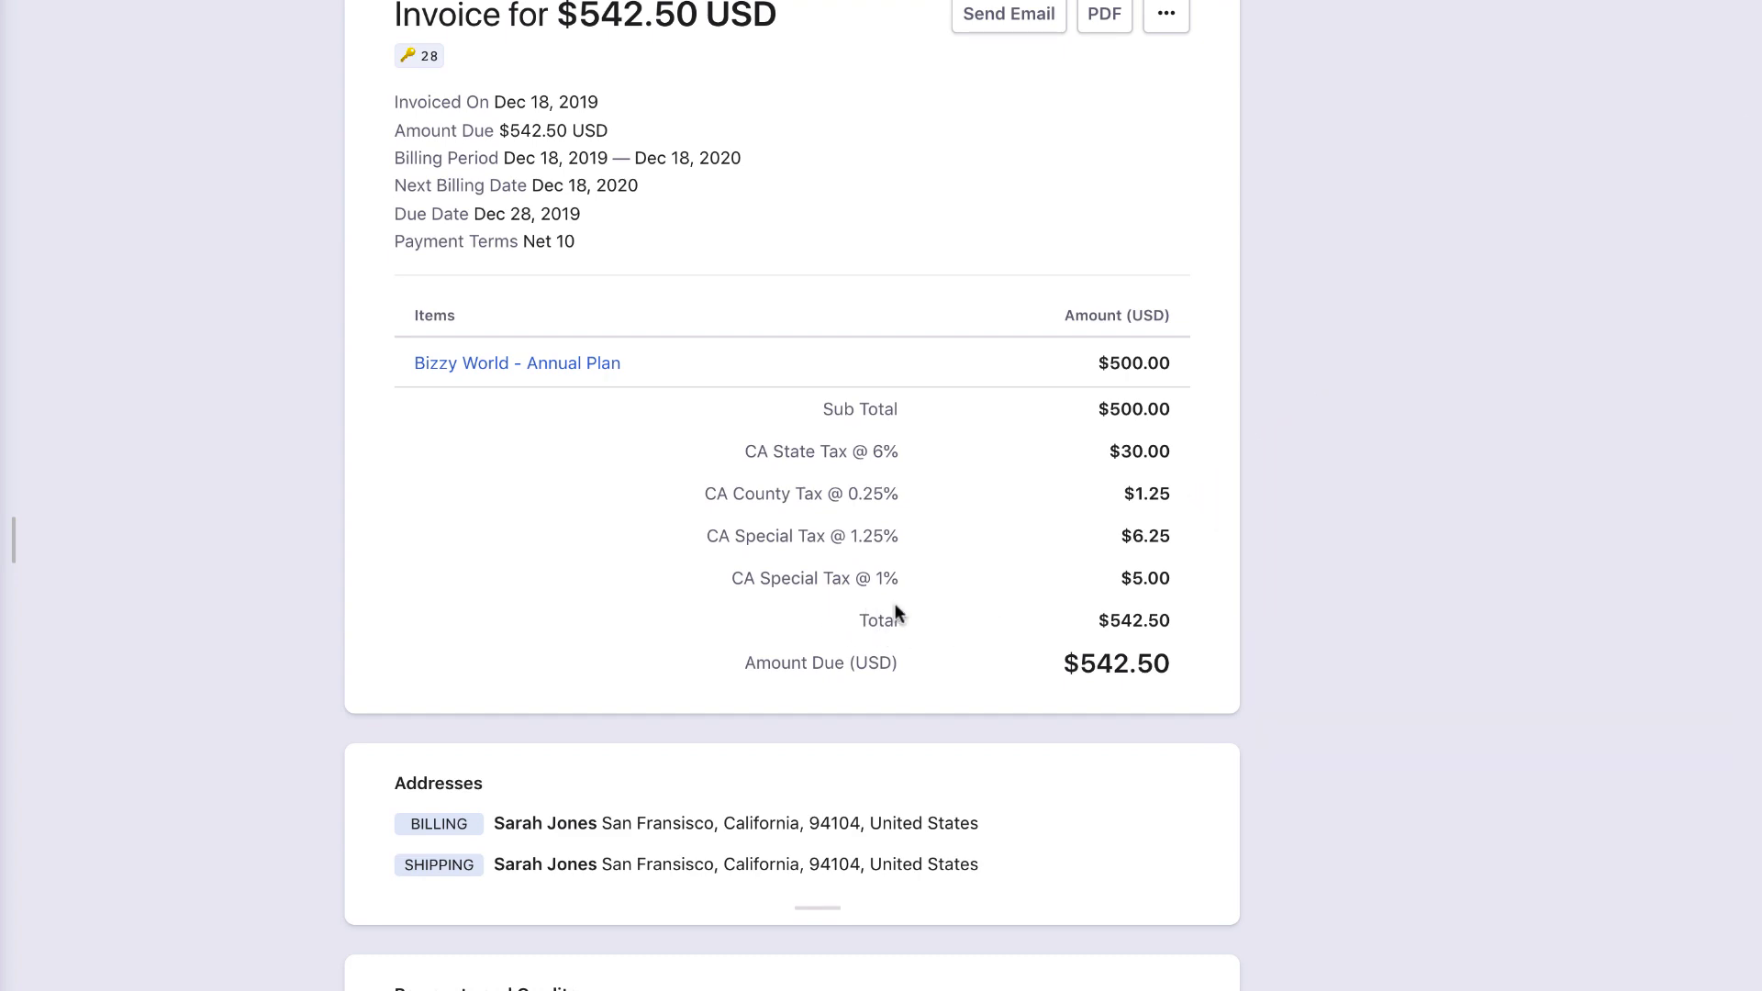